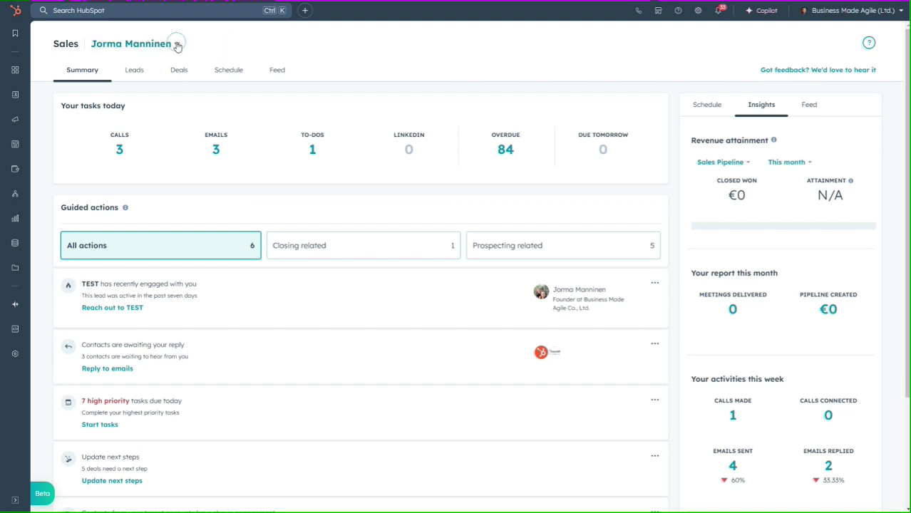
pyautogui.click(177, 46)
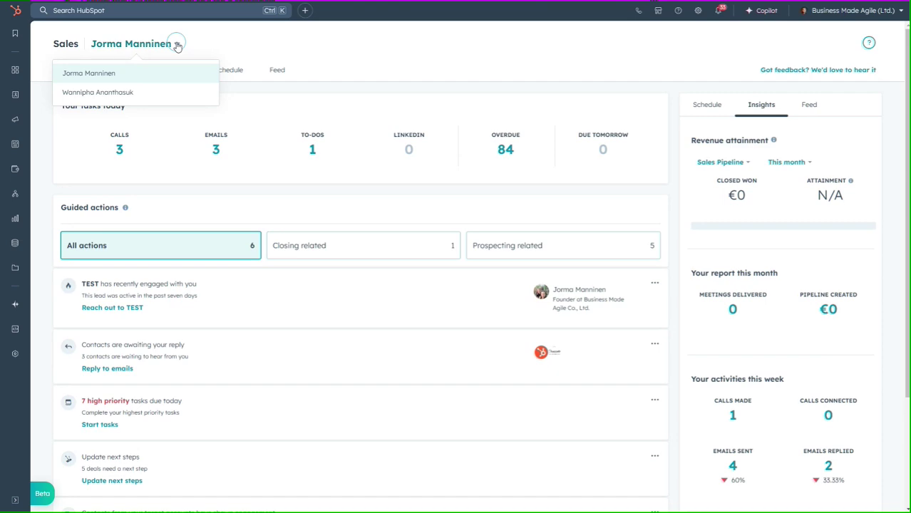
pyautogui.click(329, 62)
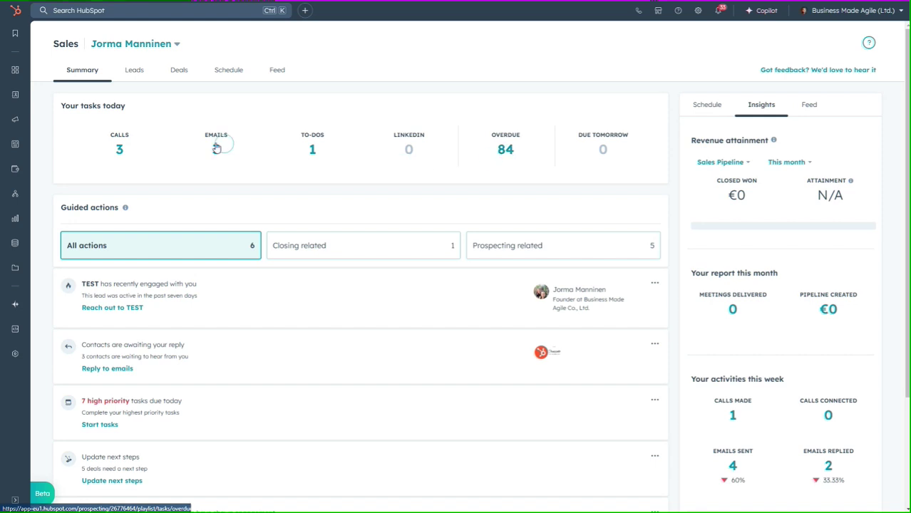
pyautogui.click(119, 151)
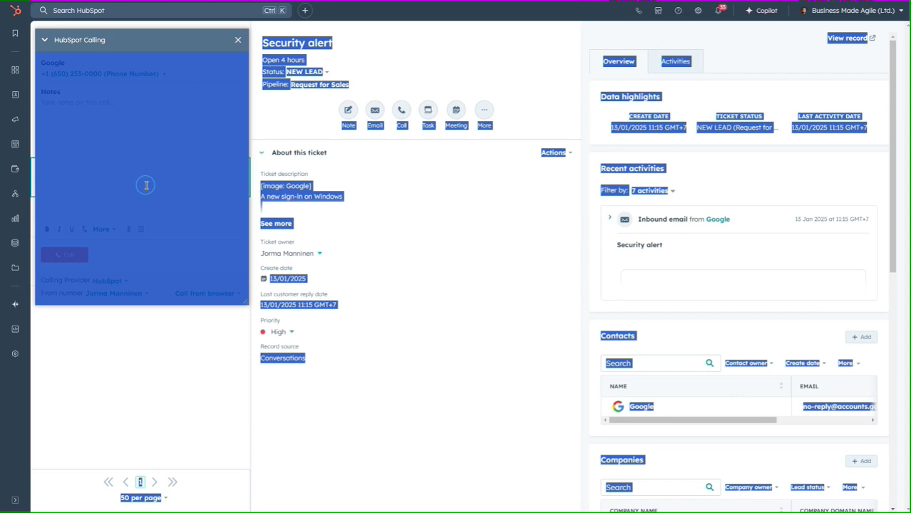
pyautogui.click(145, 363)
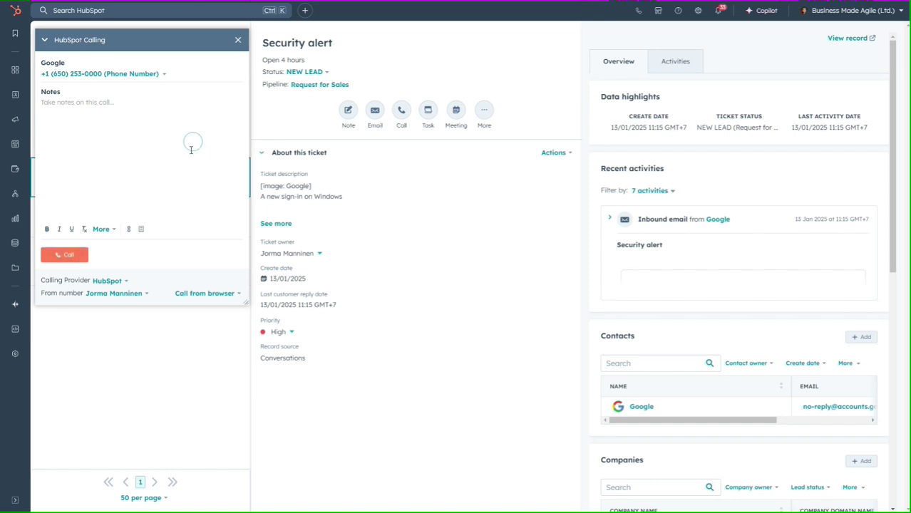
pyautogui.click(238, 40)
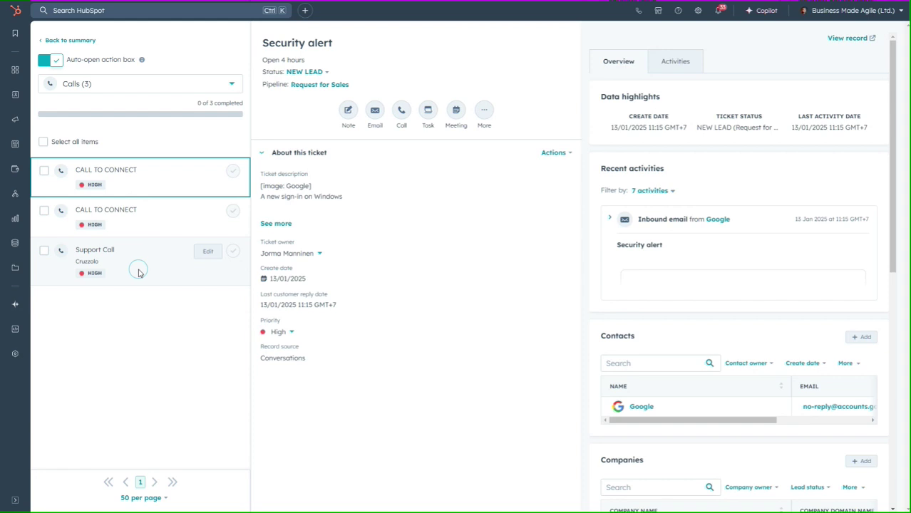
pyautogui.click(48, 42)
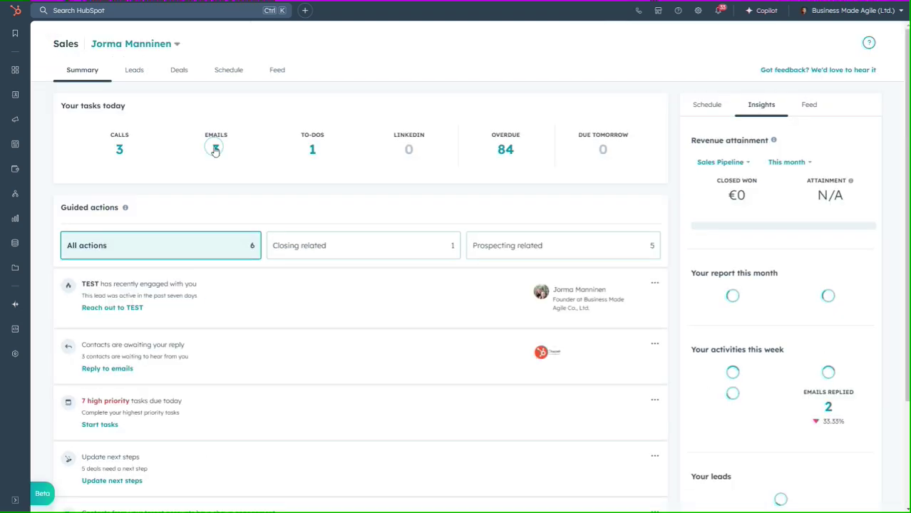
# Open today's email task queue and bring up the template list for the new email to Google
pyautogui.click(215, 150)
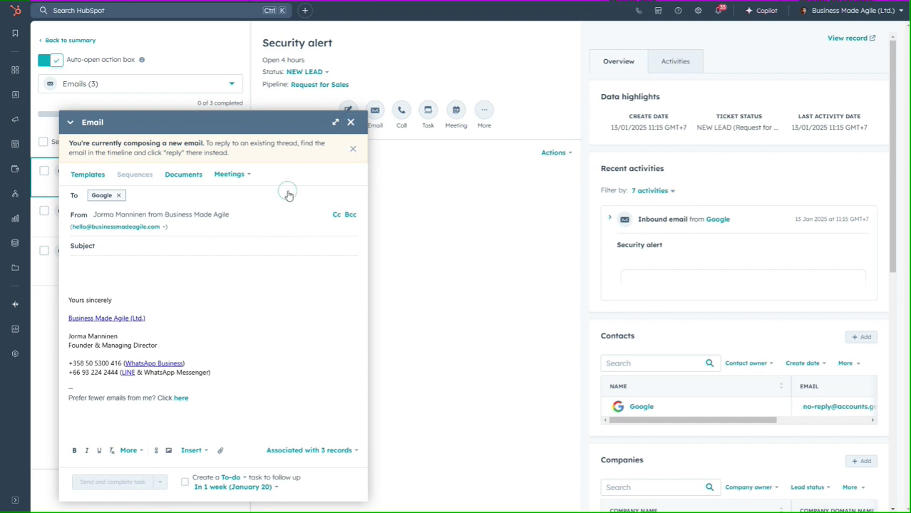
pyautogui.click(95, 176)
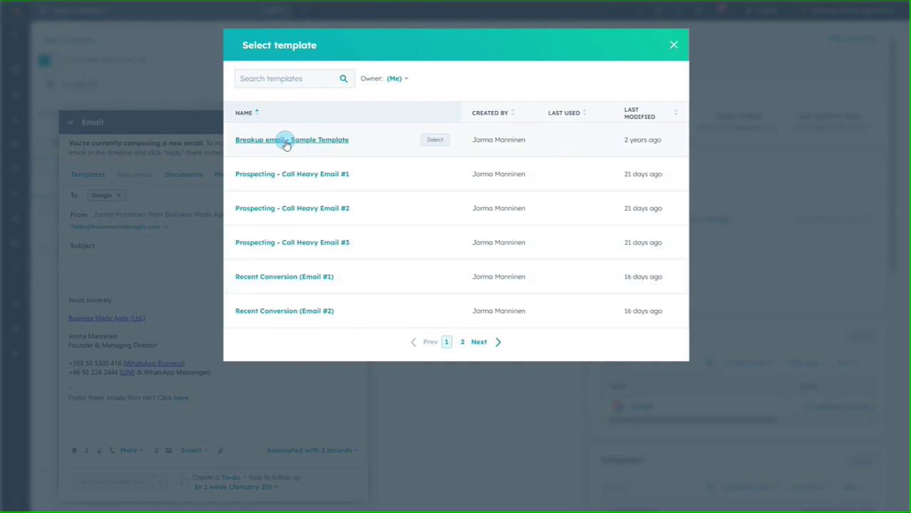
# Apply the Breakup email template, check the To-do follow-up task types, then discard the draft and return to the summary
pyautogui.click(432, 140)
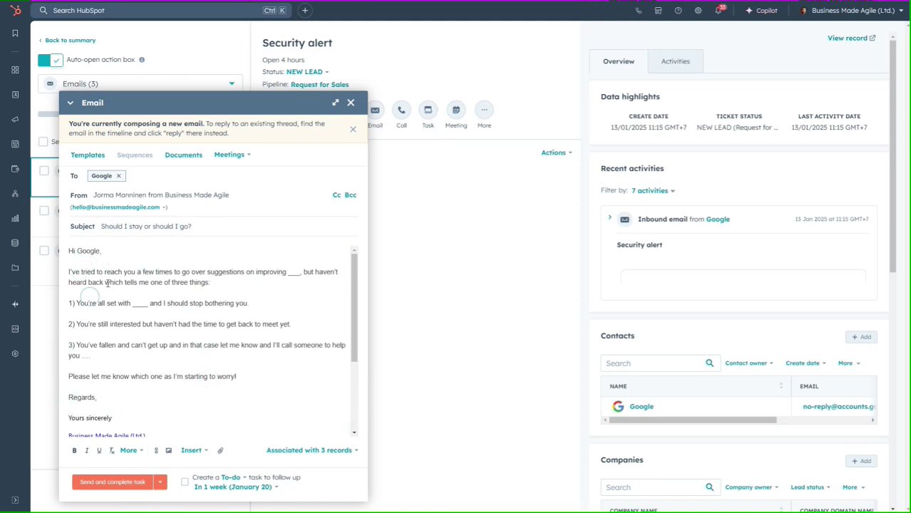
pyautogui.scroll(-3, 212, 324)
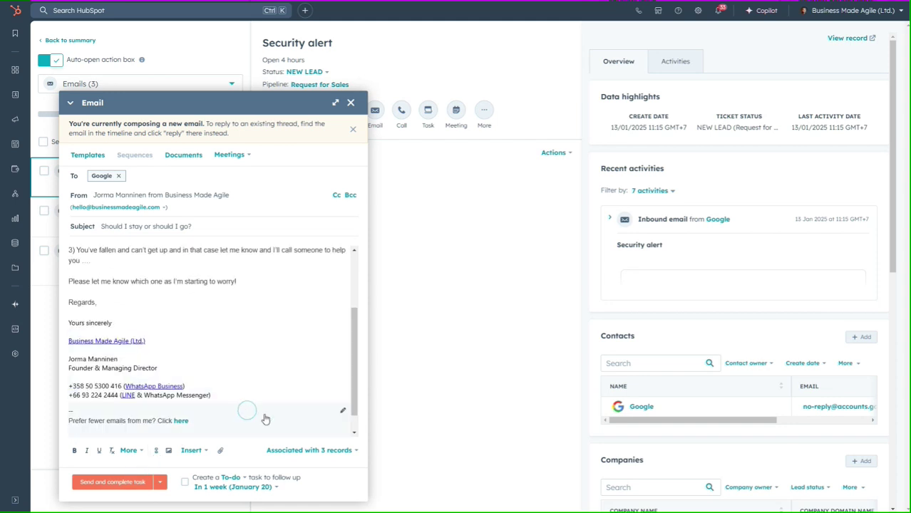
pyautogui.click(185, 481)
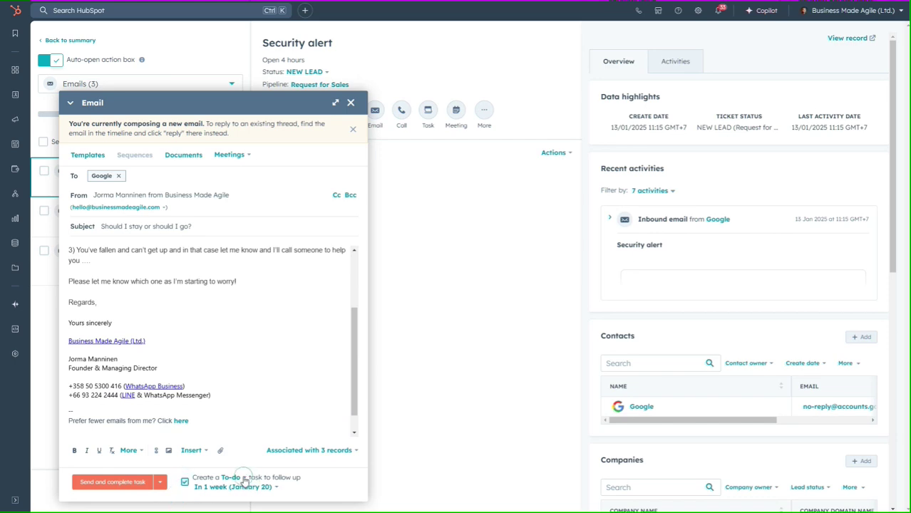
pyautogui.click(243, 480)
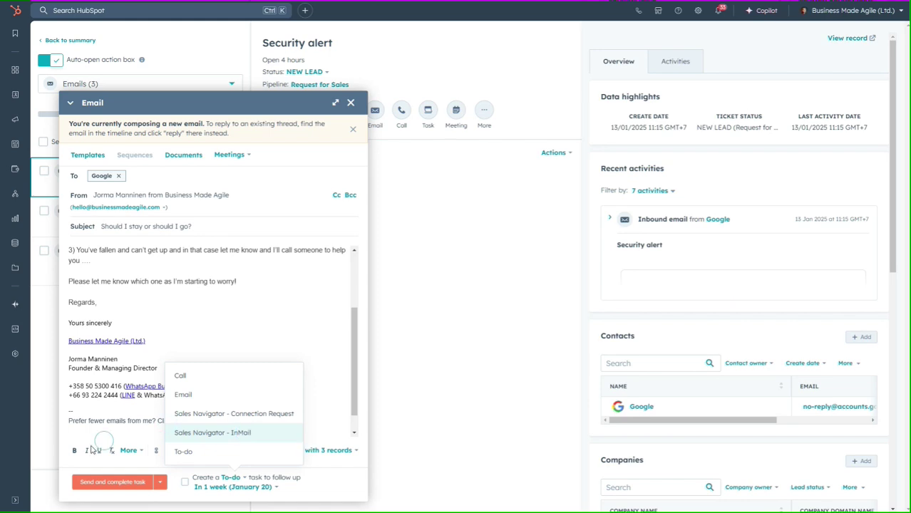
pyautogui.click(350, 104)
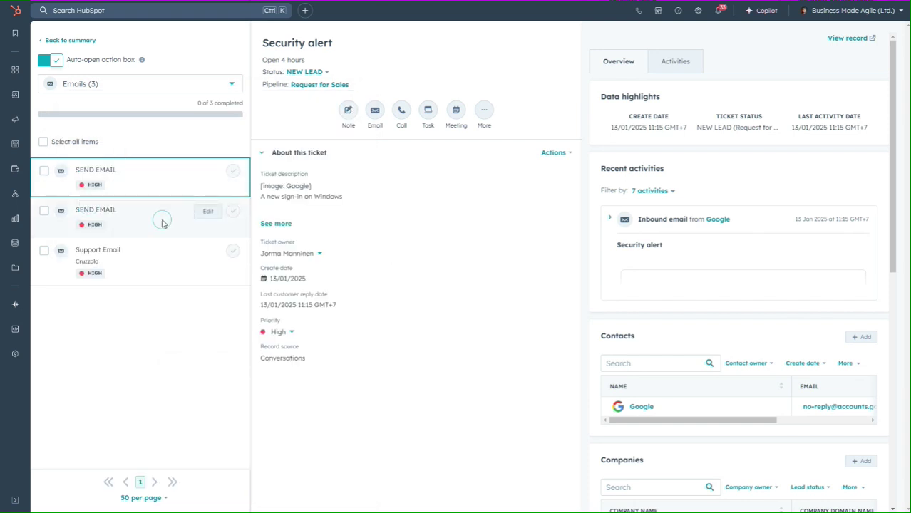
pyautogui.click(42, 40)
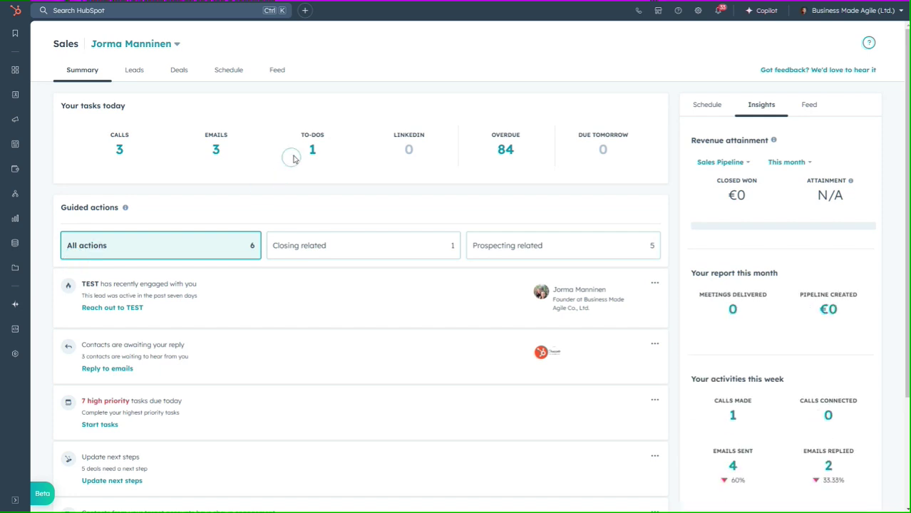
pyautogui.click(314, 153)
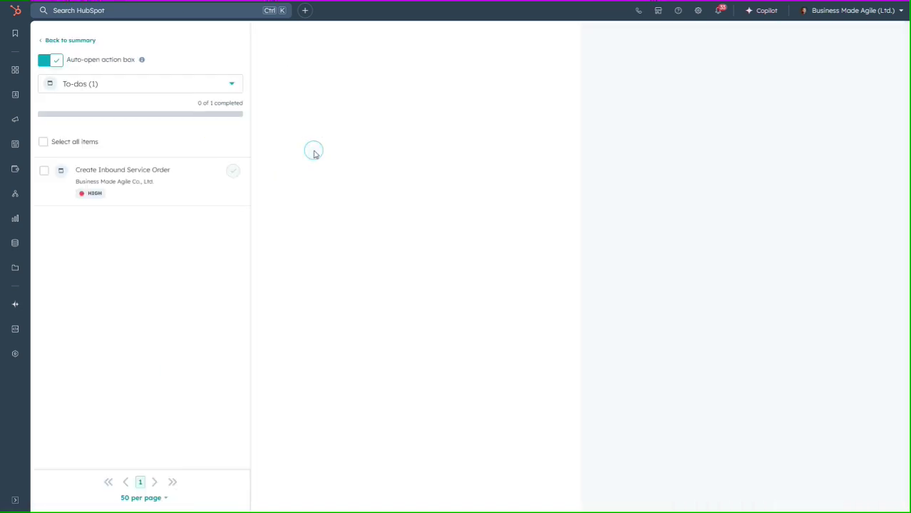
pyautogui.click(149, 293)
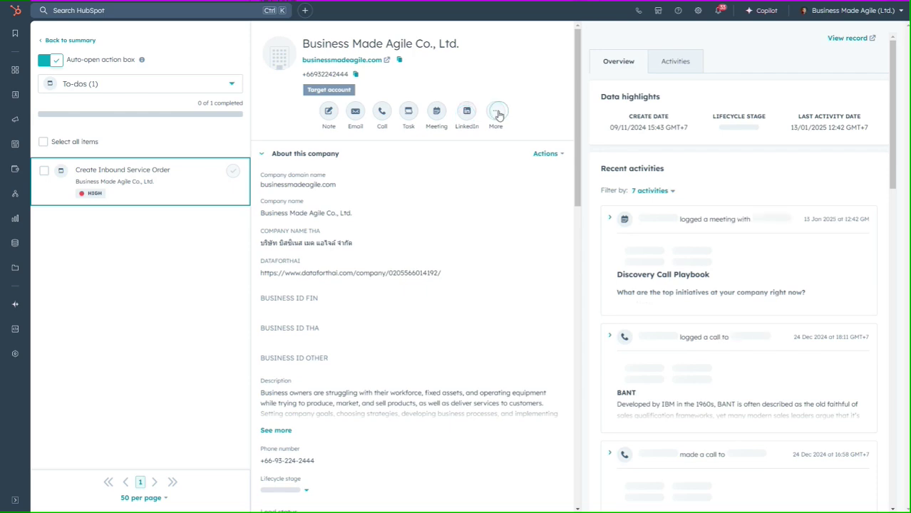
pyautogui.click(495, 111)
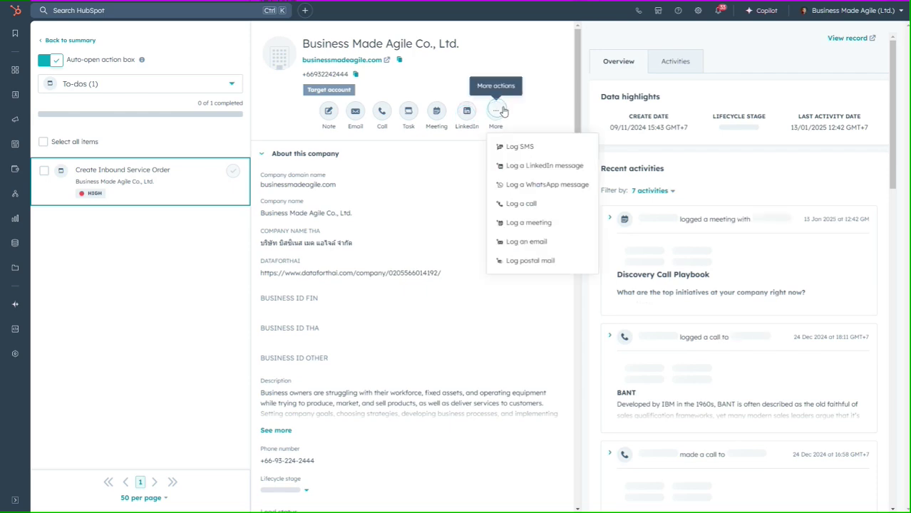
pyautogui.click(108, 164)
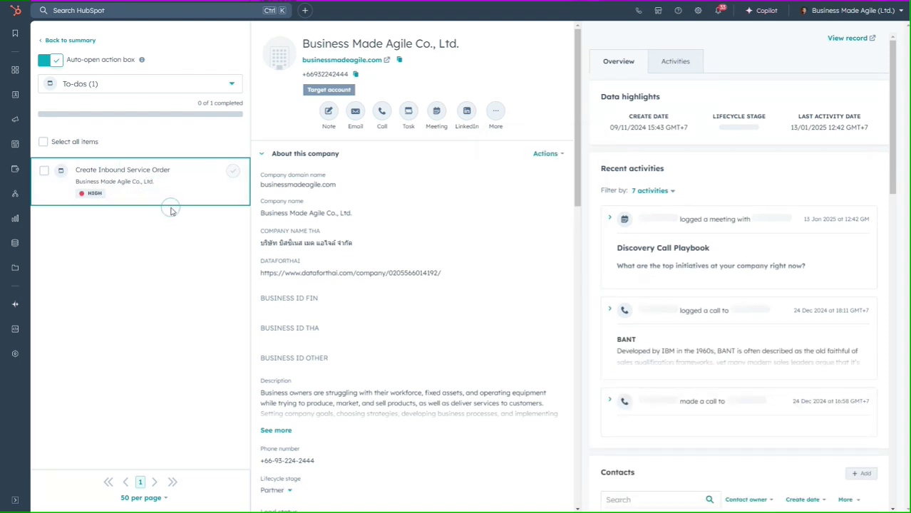
pyautogui.click(47, 42)
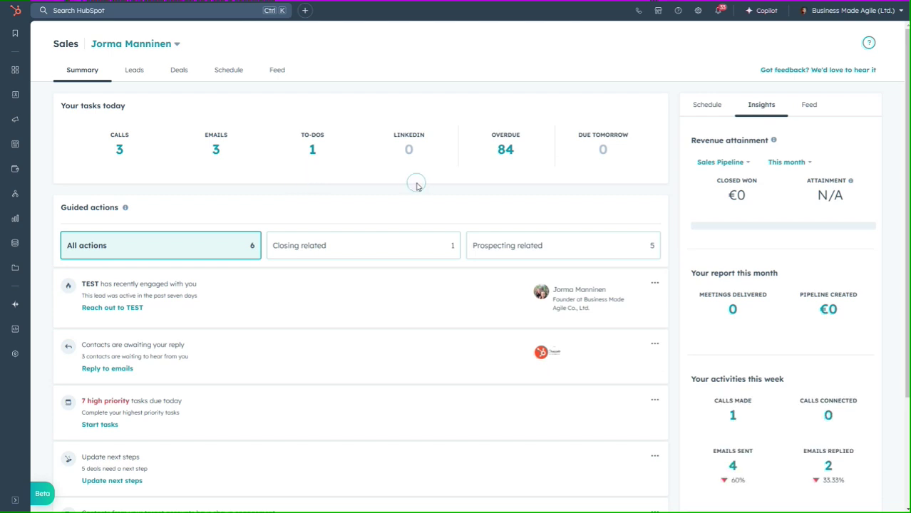
# Open the 84 overdue tasks and narrow the queue to Overdue calls (4)
pyautogui.click(505, 151)
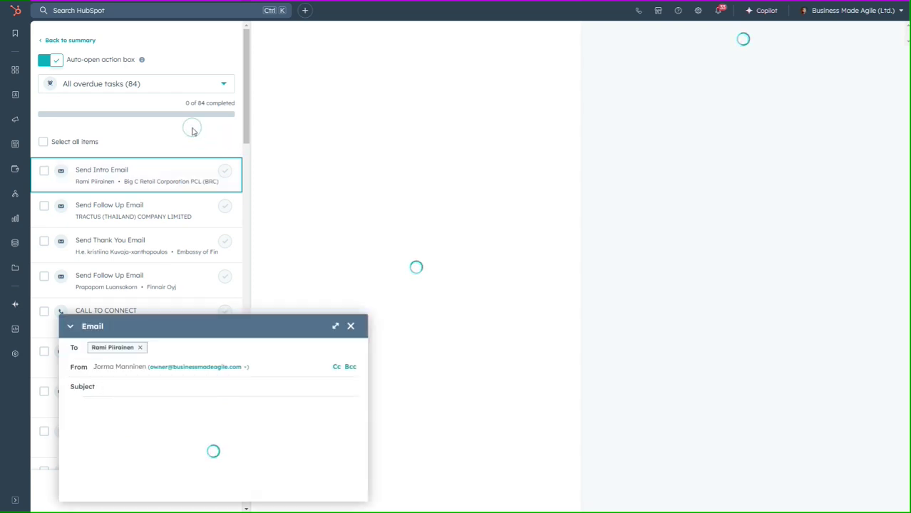
pyautogui.click(224, 86)
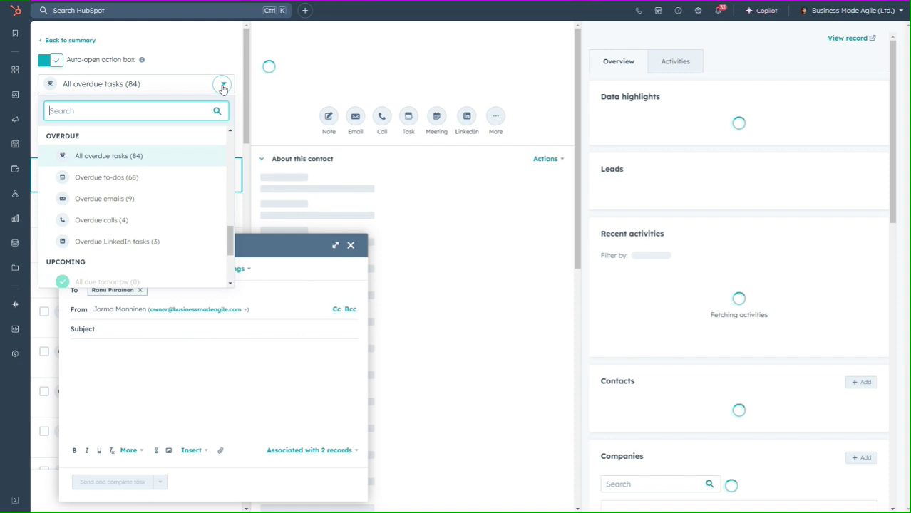
pyautogui.click(93, 224)
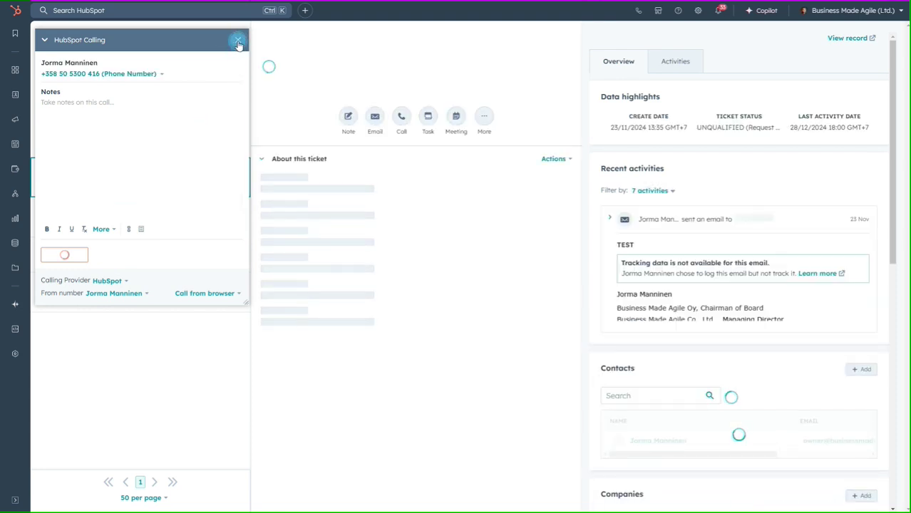
pyautogui.click(238, 41)
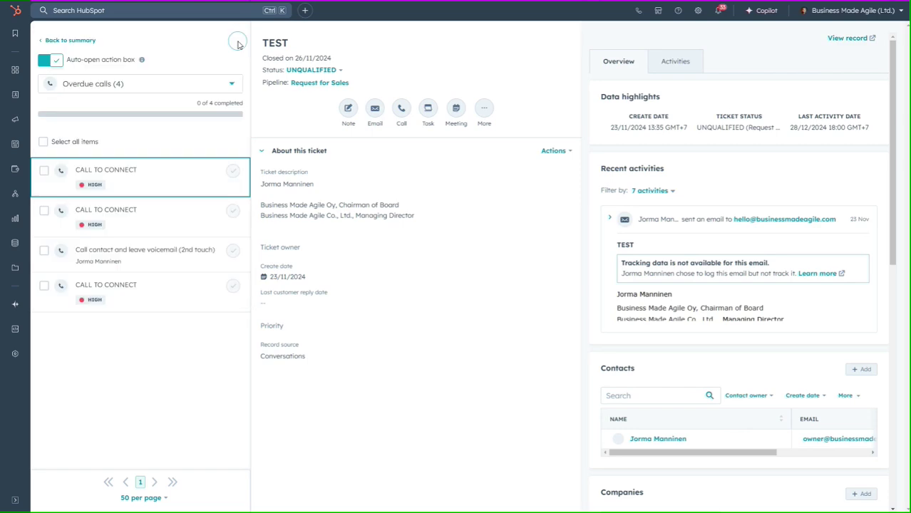
pyautogui.click(234, 84)
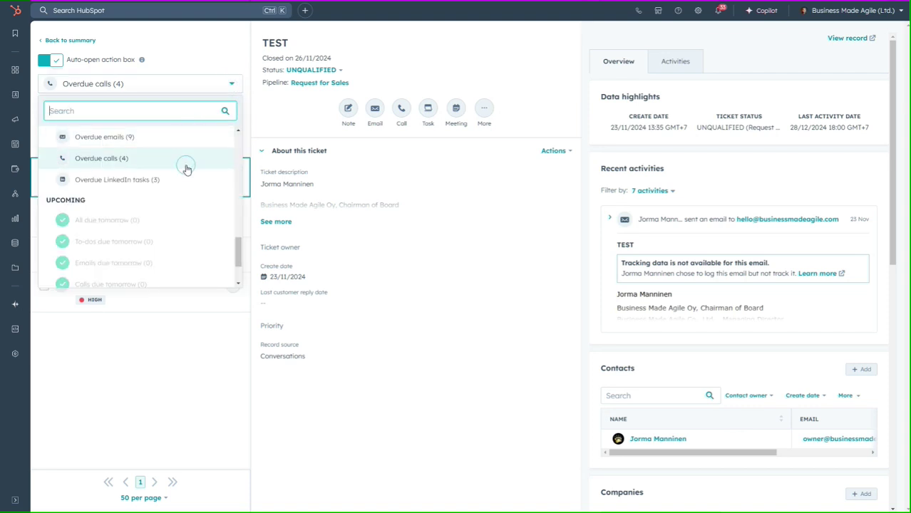
# Switch to Overdue LinkedIn tasks, open Wish Merry Christmas, then browse the Due Today, Closing and Prospecting queues
pyautogui.click(100, 181)
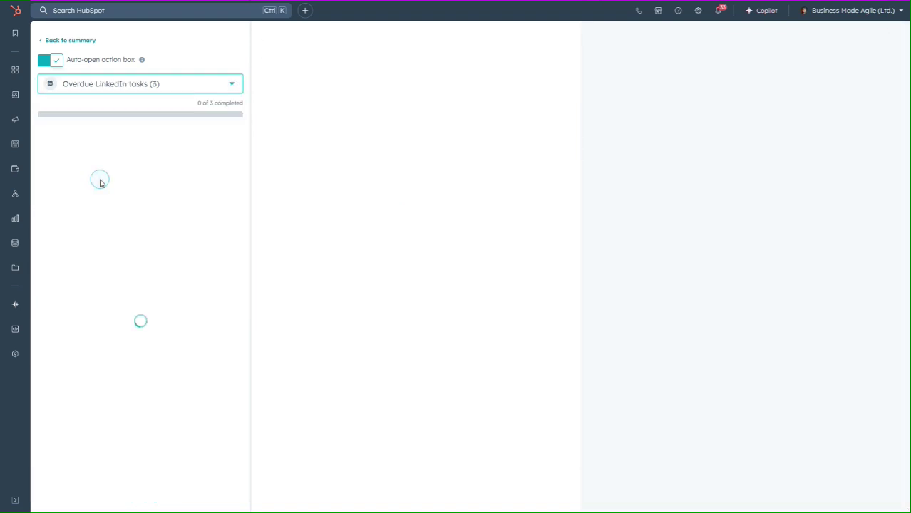
pyautogui.click(141, 182)
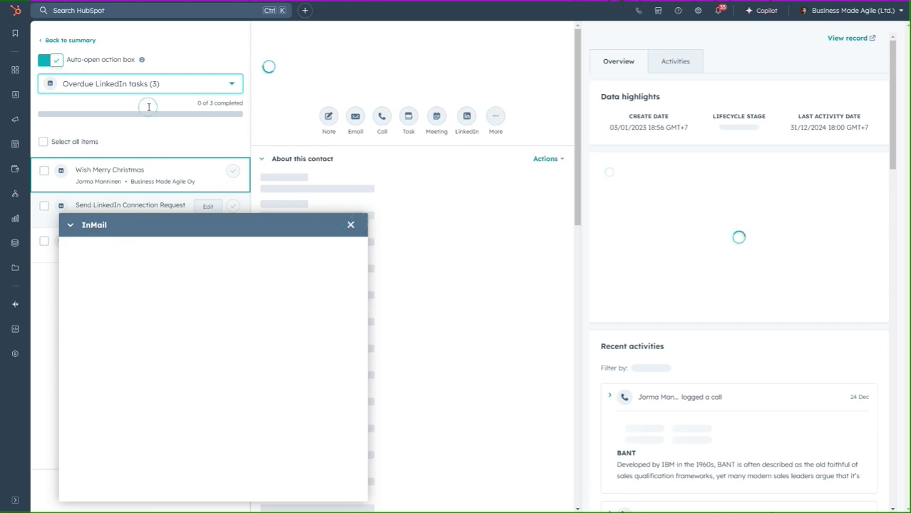
pyautogui.click(209, 85)
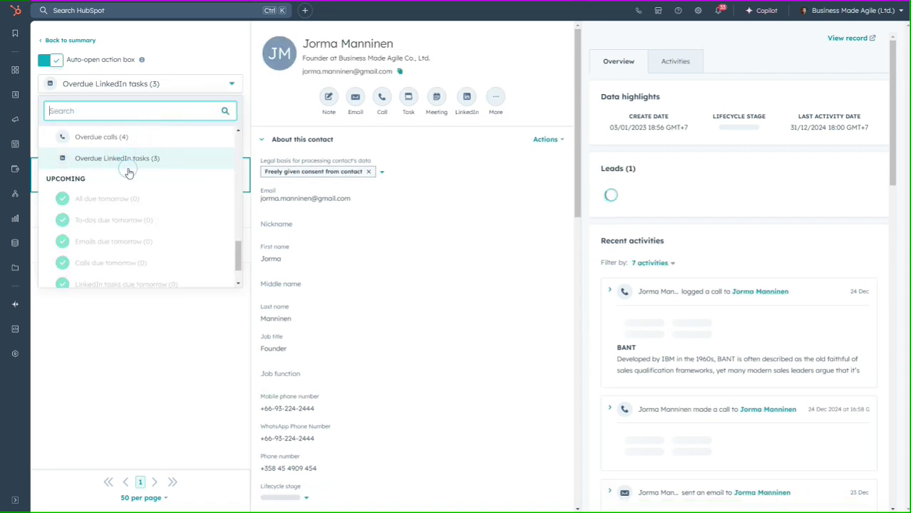
pyautogui.scroll(5, 128, 171)
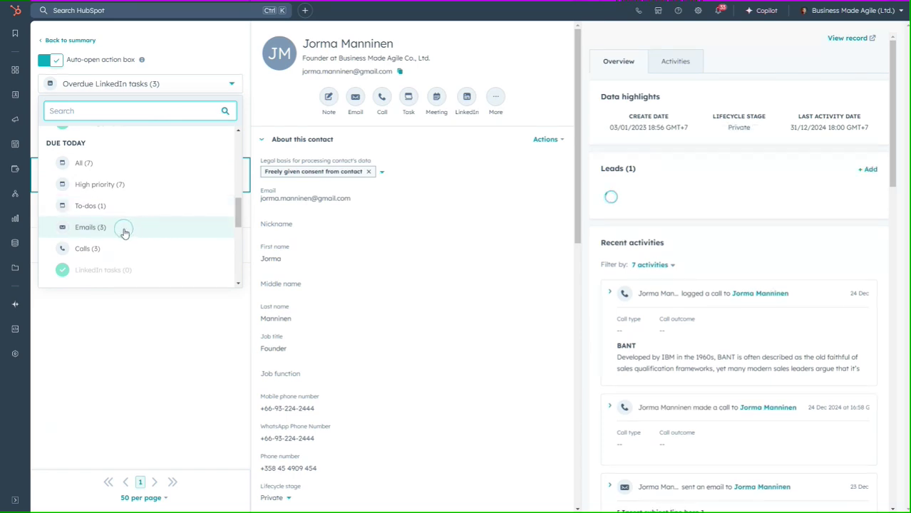
pyautogui.scroll(-3, 124, 231)
pyautogui.scroll(6, 124, 232)
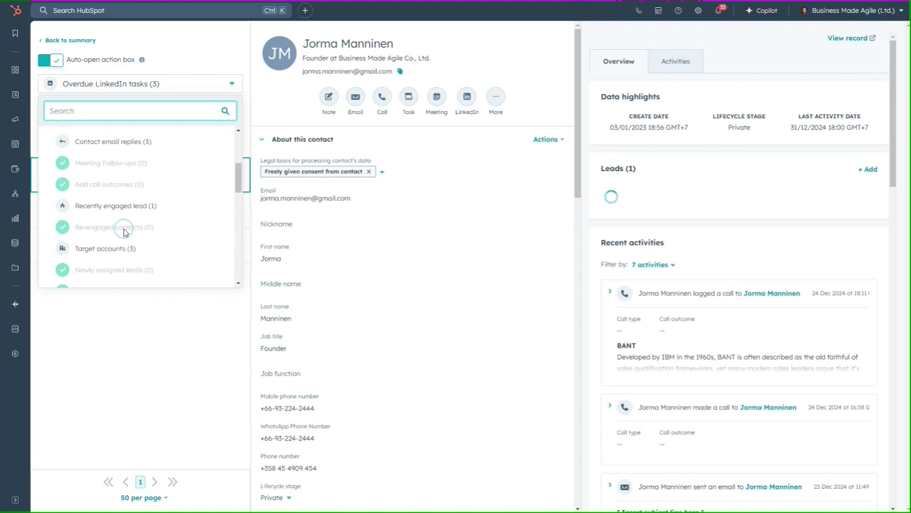
pyautogui.scroll(3, 124, 232)
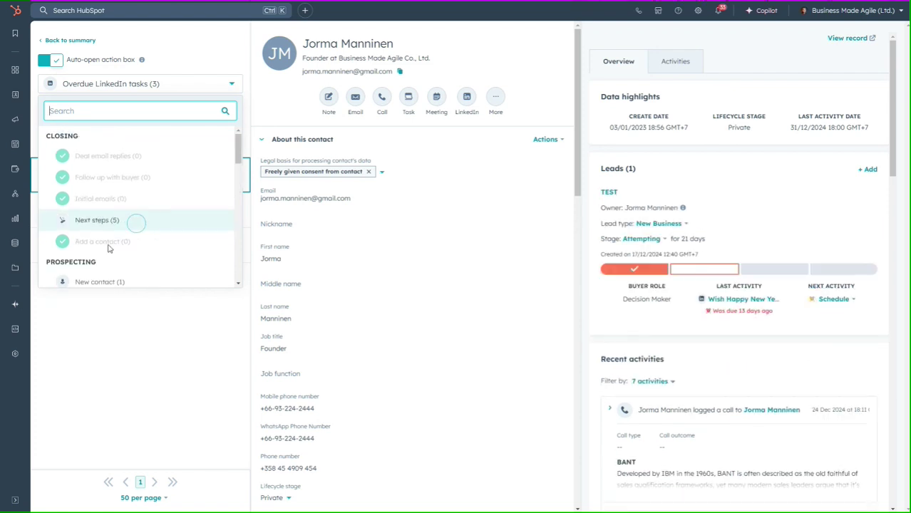
pyautogui.scroll(-1, 109, 247)
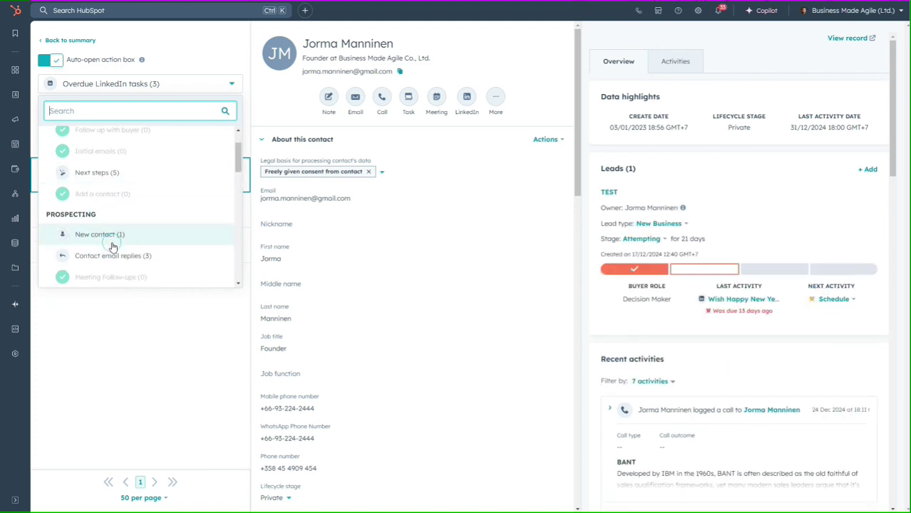
pyautogui.scroll(1, 112, 246)
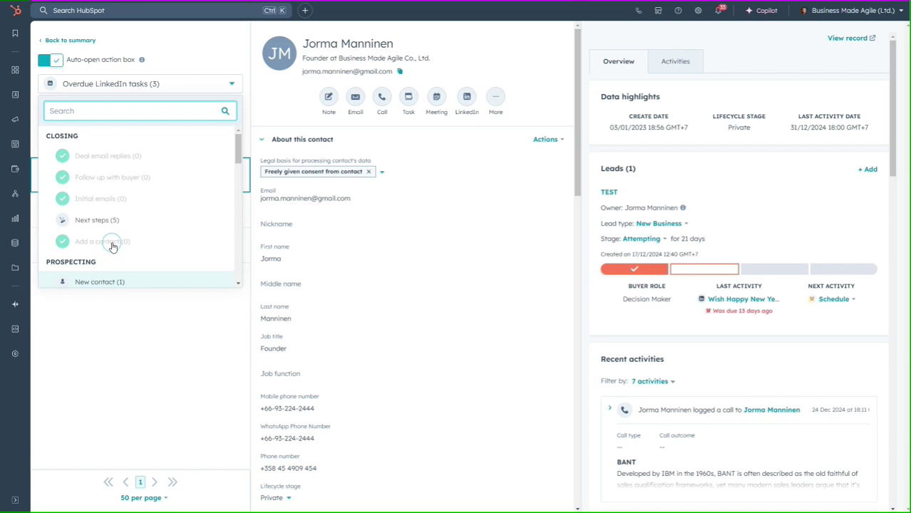
# Return to the Sales summary, review Guided actions, Insights and Your leads, and show the 13 January schedule
pyautogui.click(56, 42)
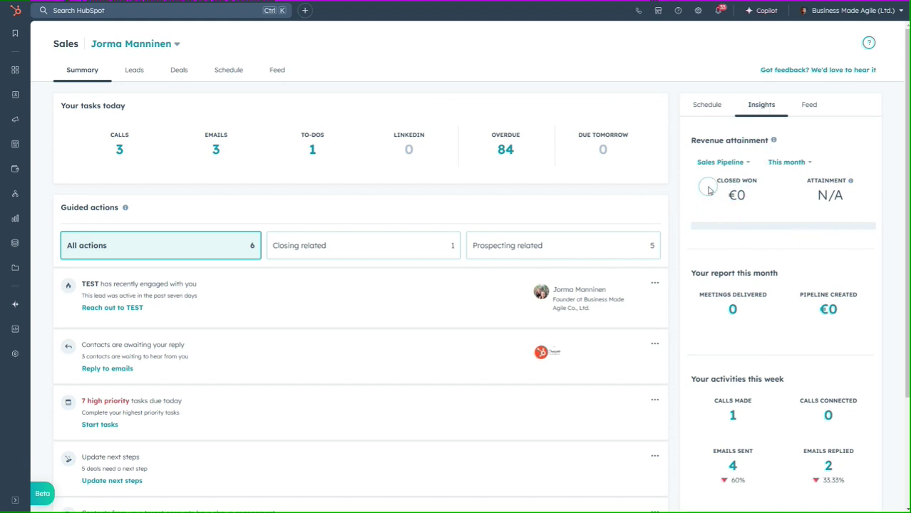
pyautogui.scroll(-2, 725, 205)
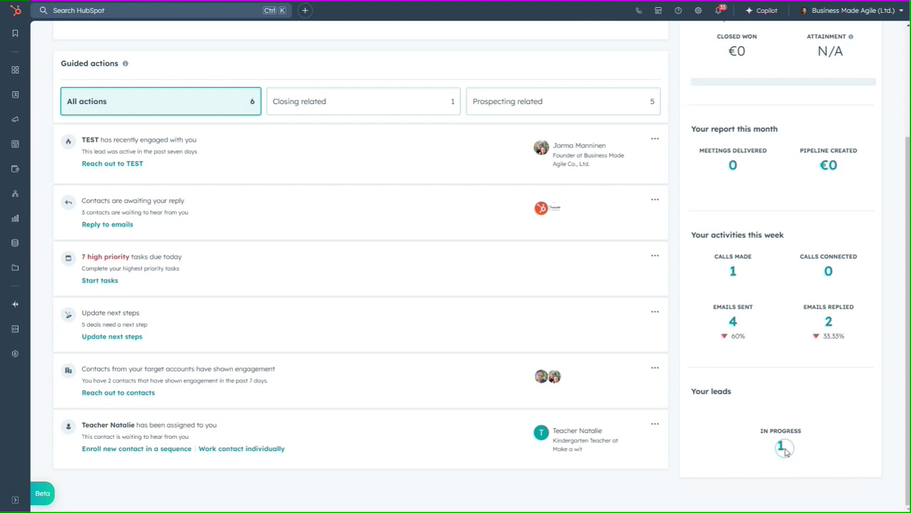
pyautogui.scroll(2, 783, 448)
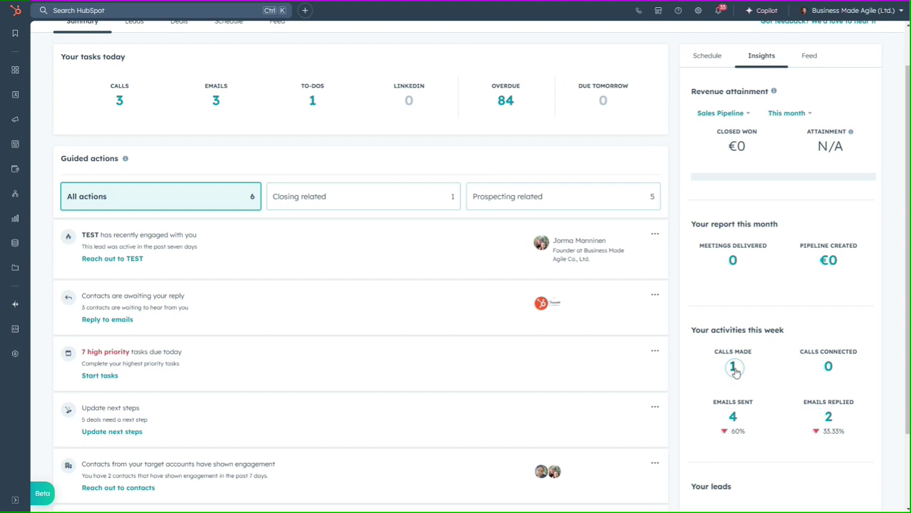
pyautogui.scroll(2, 734, 370)
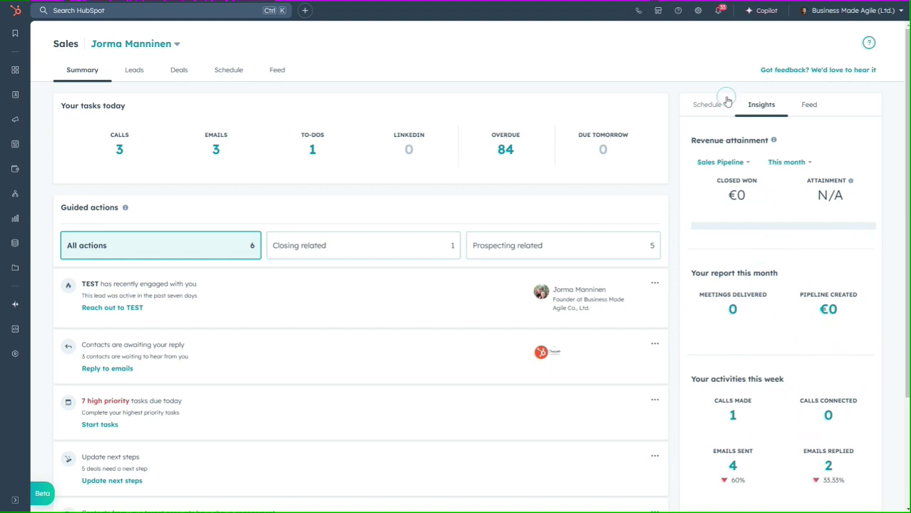
pyautogui.click(707, 105)
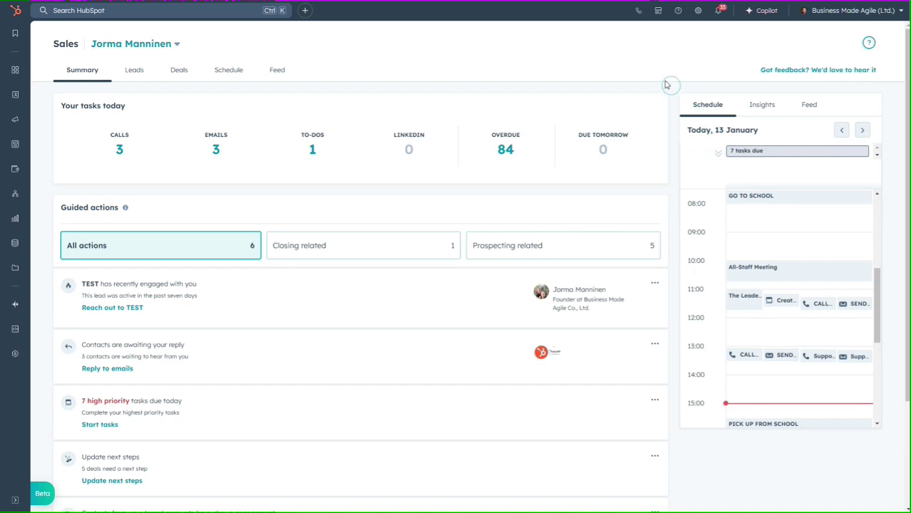
# Open the full Schedule calendar for the week of 13–17 January 2025
pyautogui.click(226, 72)
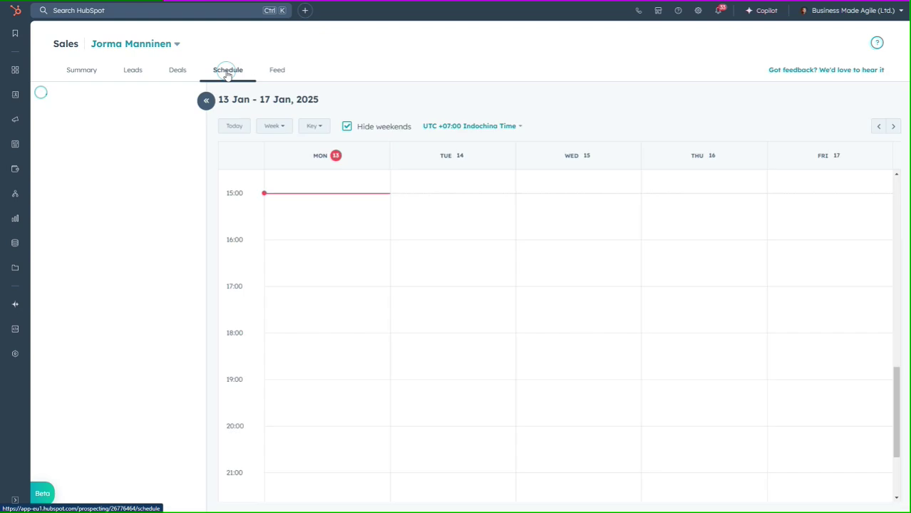
# Try the Week and Month views and the weekend toggle, ending on a weekdays-only January 2025 month view
pyautogui.click(283, 126)
pyautogui.click(294, 188)
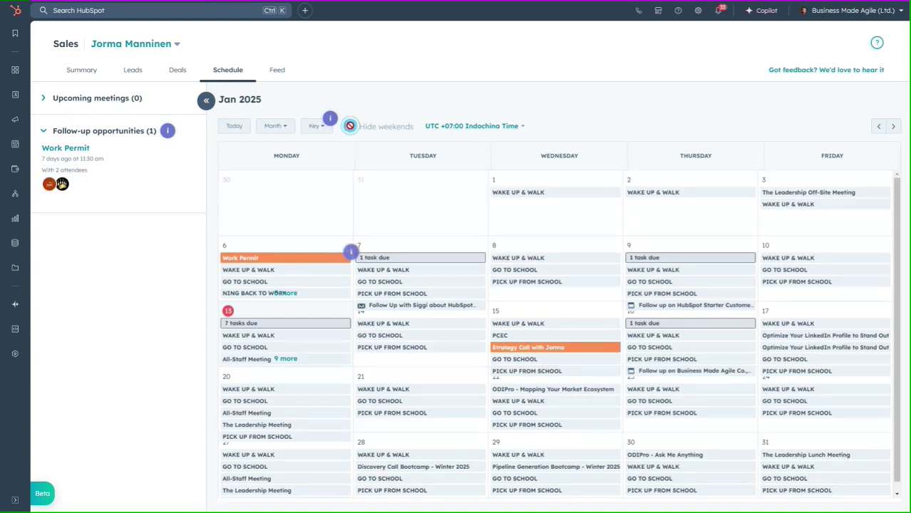
pyautogui.click(284, 126)
pyautogui.click(287, 168)
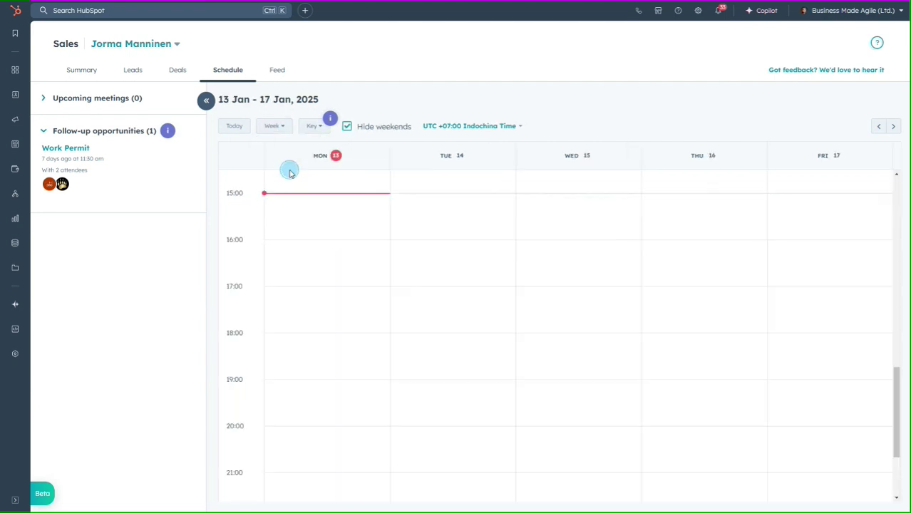
pyautogui.click(347, 127)
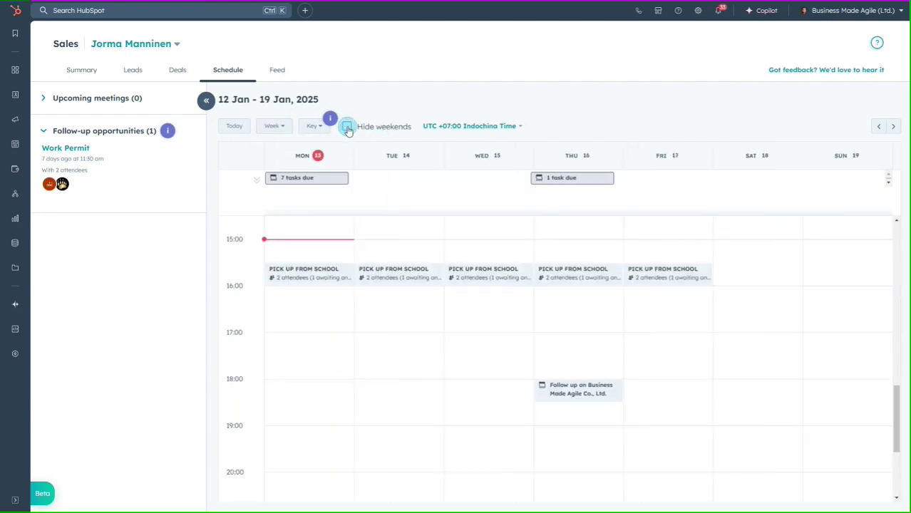
pyautogui.click(347, 127)
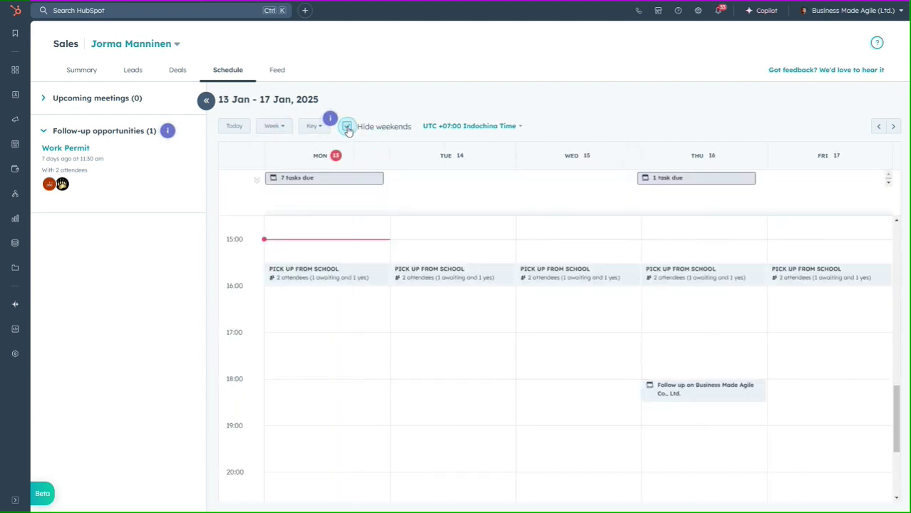
pyautogui.click(347, 127)
pyautogui.click(348, 127)
pyautogui.click(276, 125)
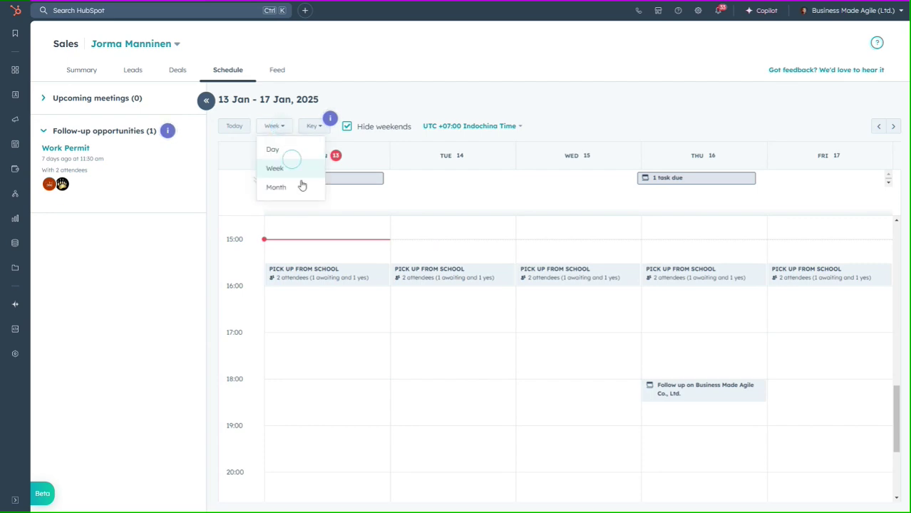
pyautogui.click(277, 189)
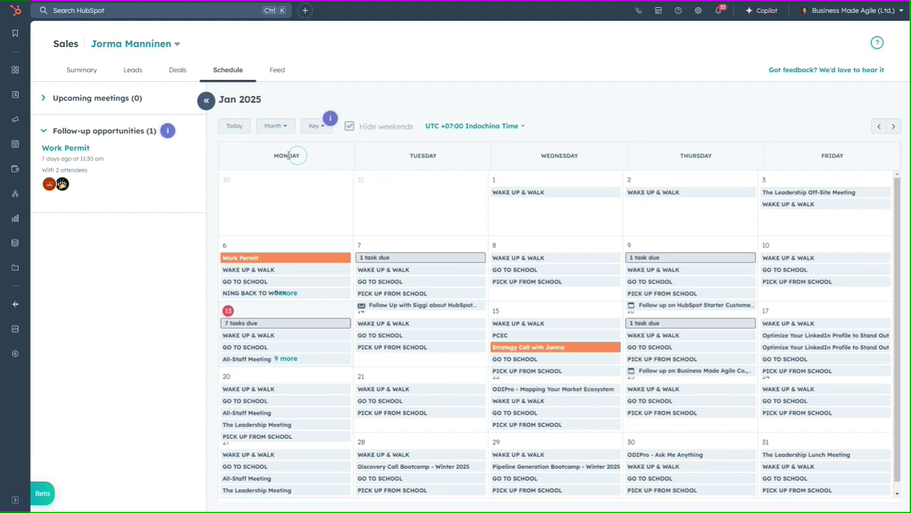
# Back on the Summary, advance the side schedule to 14 January
pyautogui.click(84, 70)
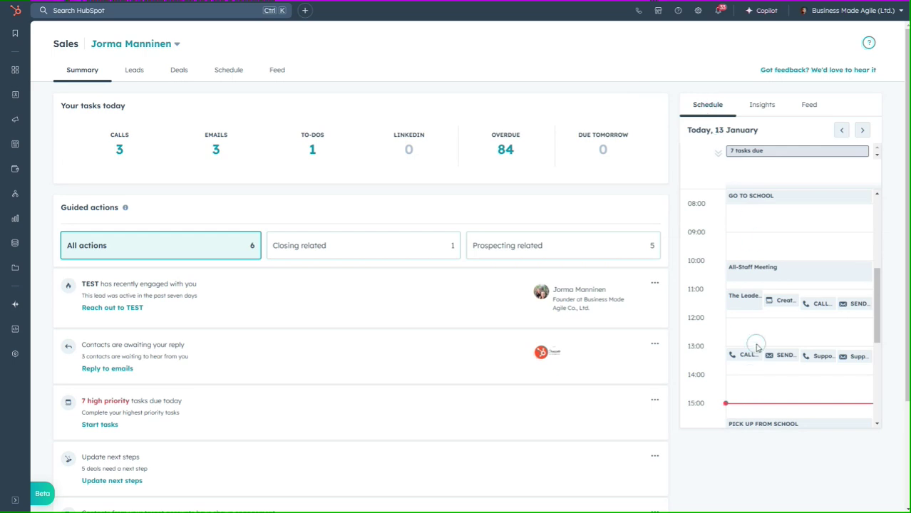
pyautogui.click(863, 131)
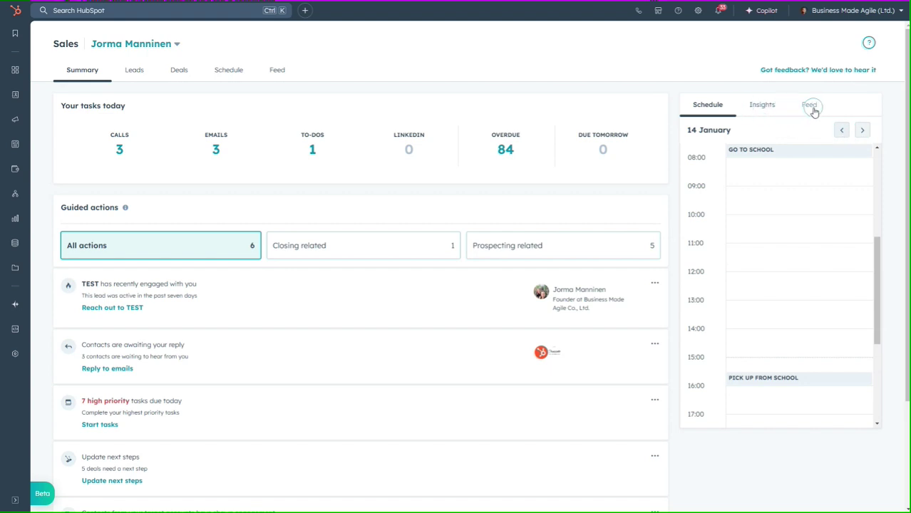
# Show the contact activity feed in the side panel, filtered to Email opens
pyautogui.click(814, 107)
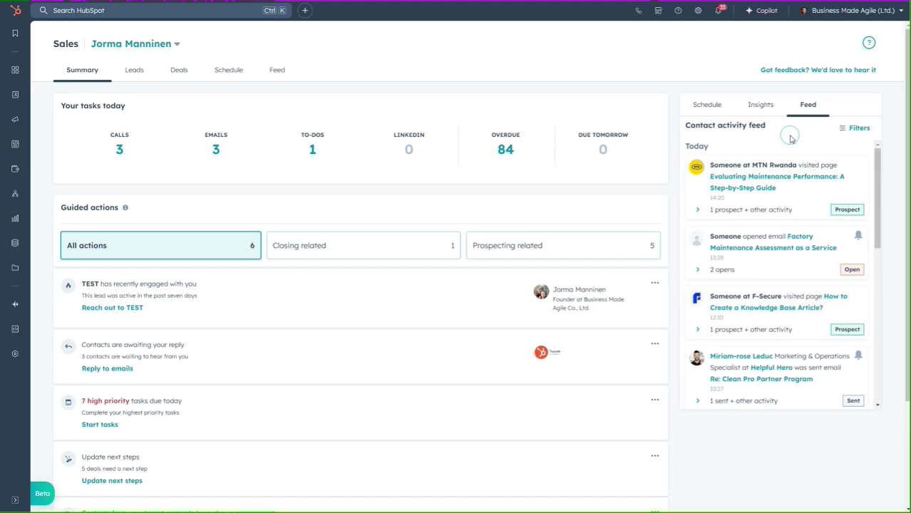
pyautogui.click(861, 129)
pyautogui.click(848, 176)
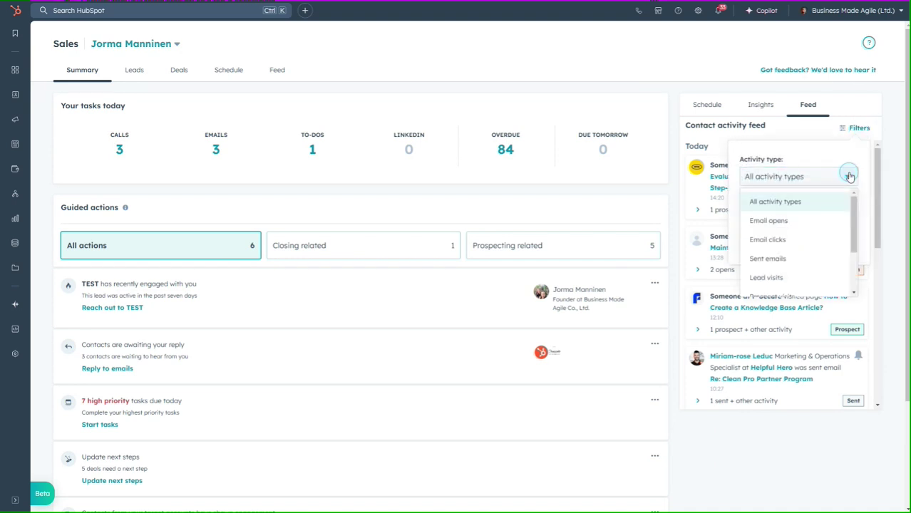
pyautogui.click(800, 243)
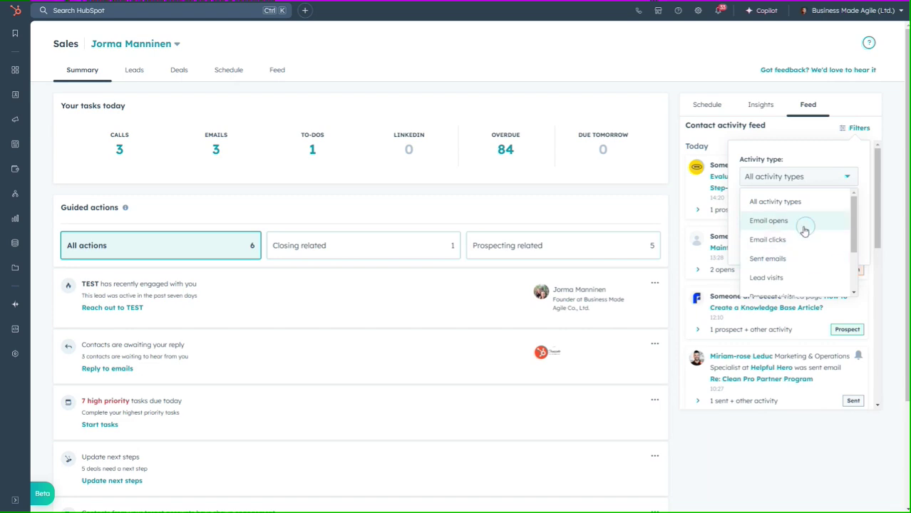
pyautogui.click(803, 222)
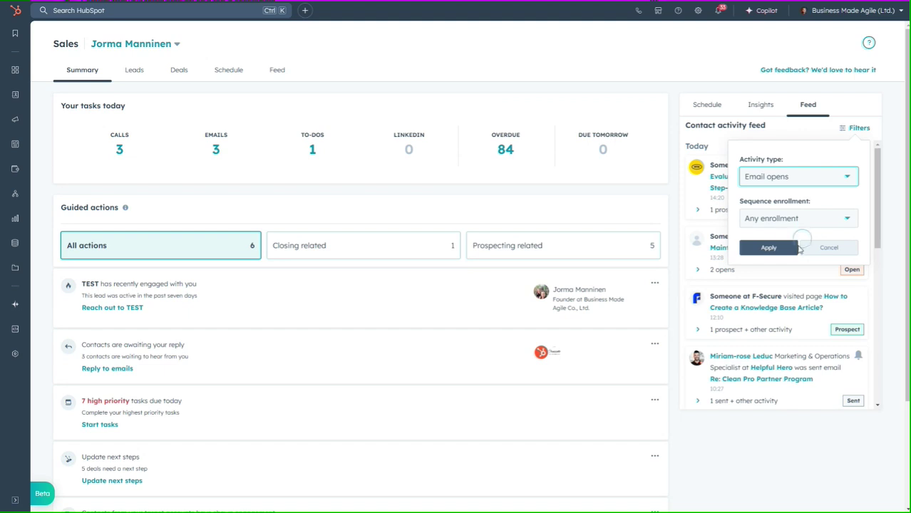
pyautogui.click(773, 248)
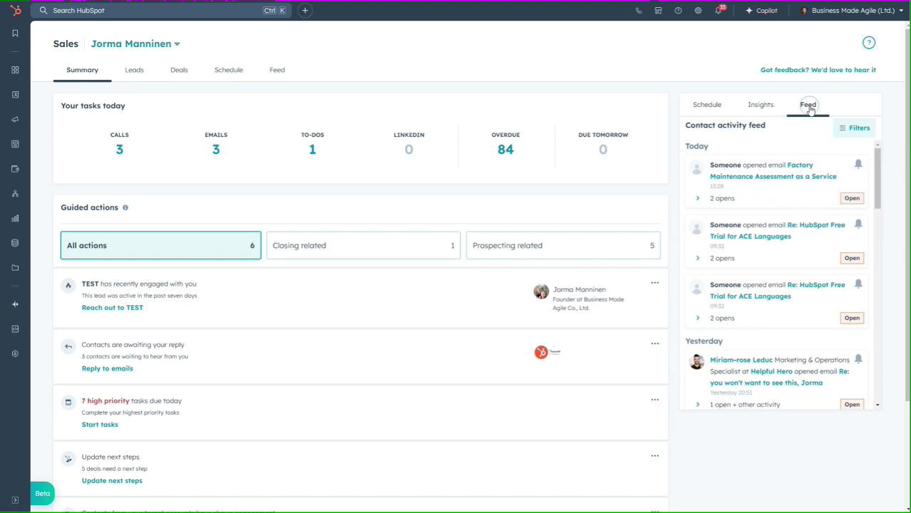
# Open the full Feed page, filter it to Forms, and load older submissions back to January 2024
pyautogui.click(278, 72)
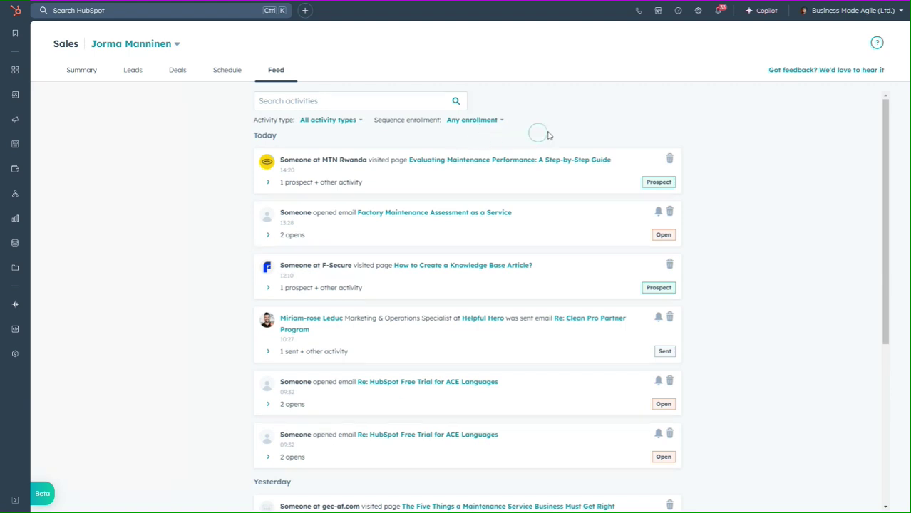
pyautogui.click(500, 121)
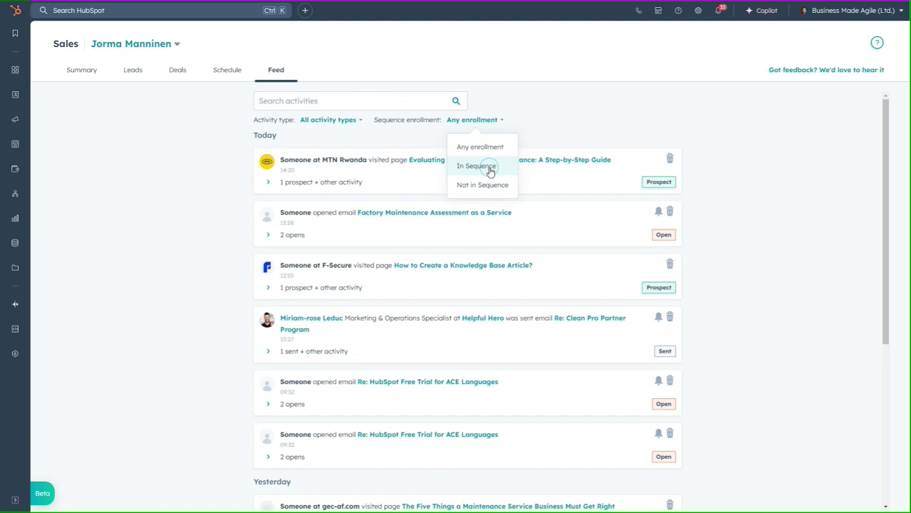
pyautogui.click(355, 120)
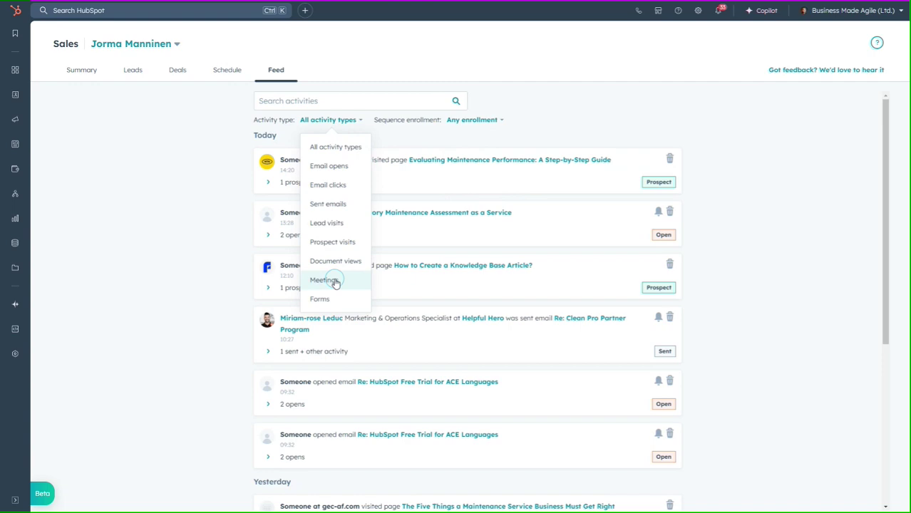
pyautogui.click(321, 300)
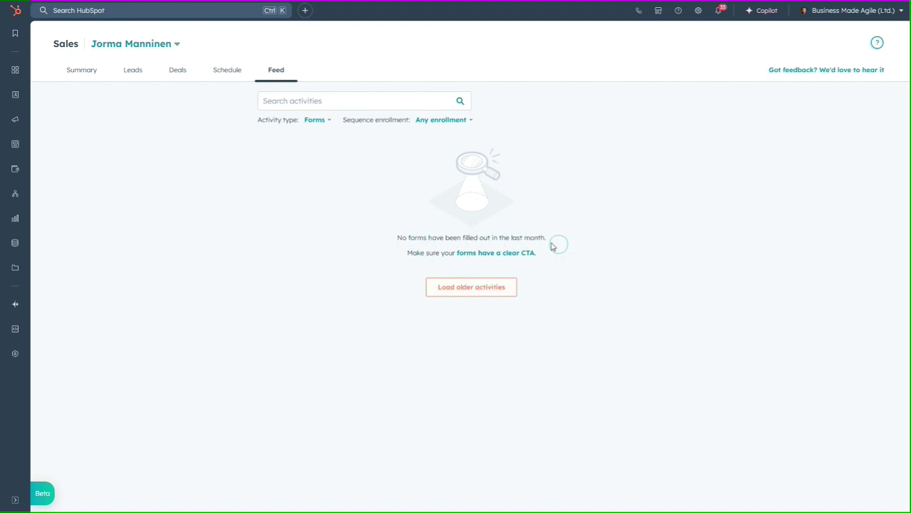
pyautogui.click(473, 291)
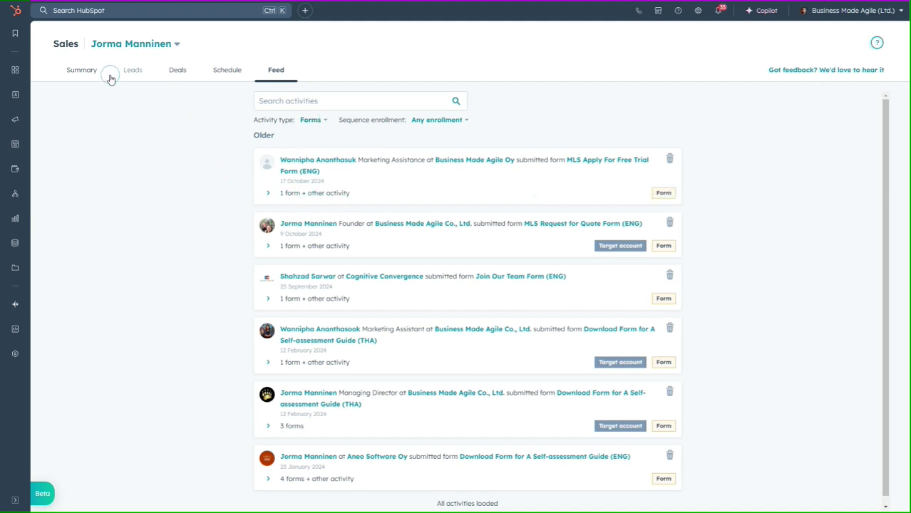
# Go back to the Summary view and look through today's guided actions list
pyautogui.click(86, 71)
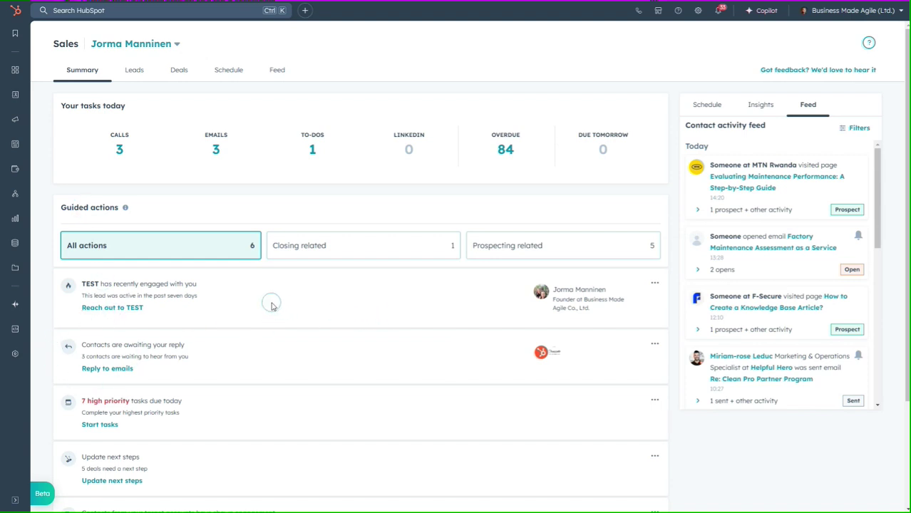
pyautogui.scroll(-2, 271, 305)
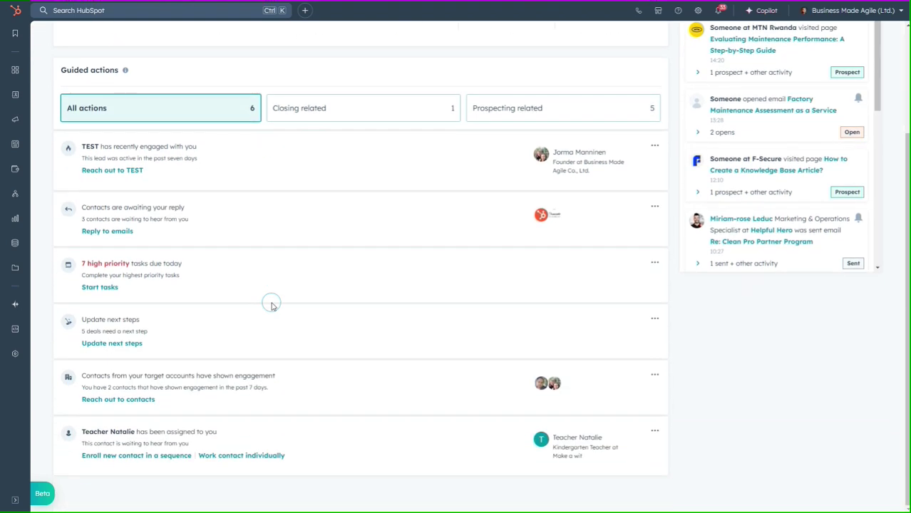
pyautogui.scroll(2, 270, 305)
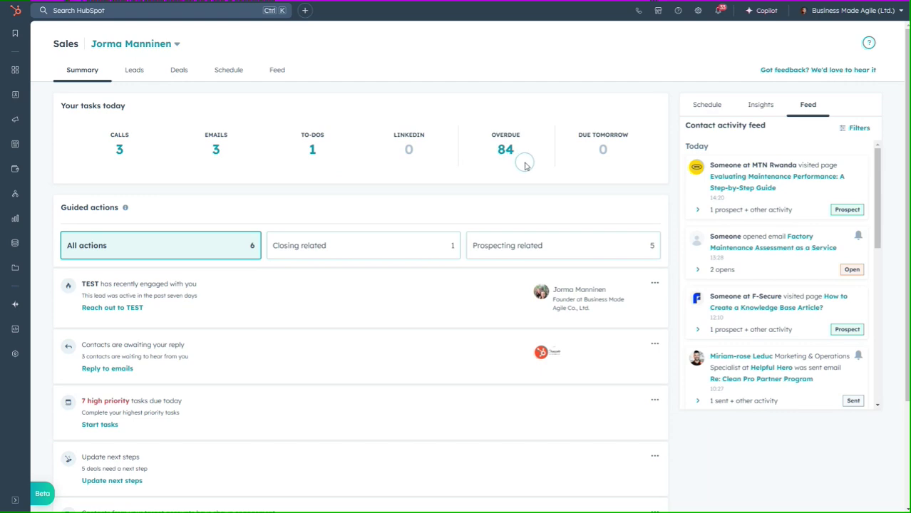
# Show the open leads and preview the TEST lead, at the Attempting stage for 21 days
pyautogui.click(135, 72)
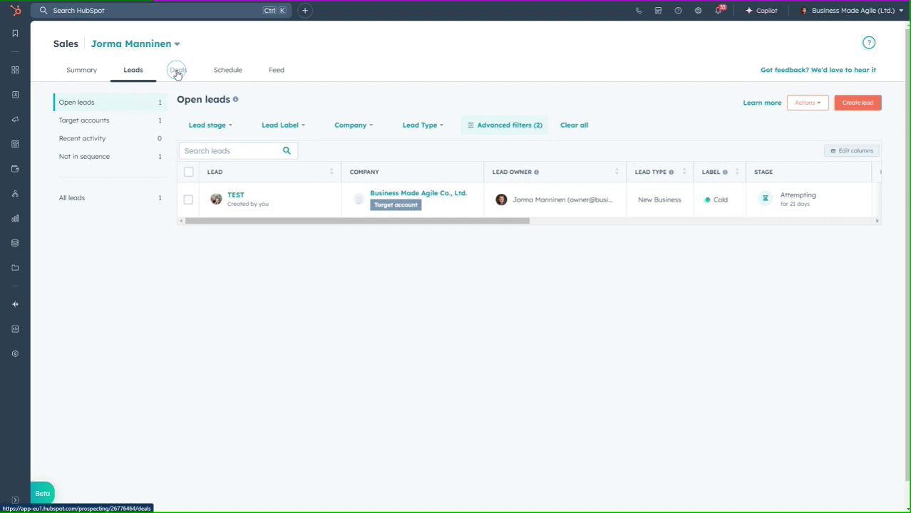
pyautogui.click(236, 196)
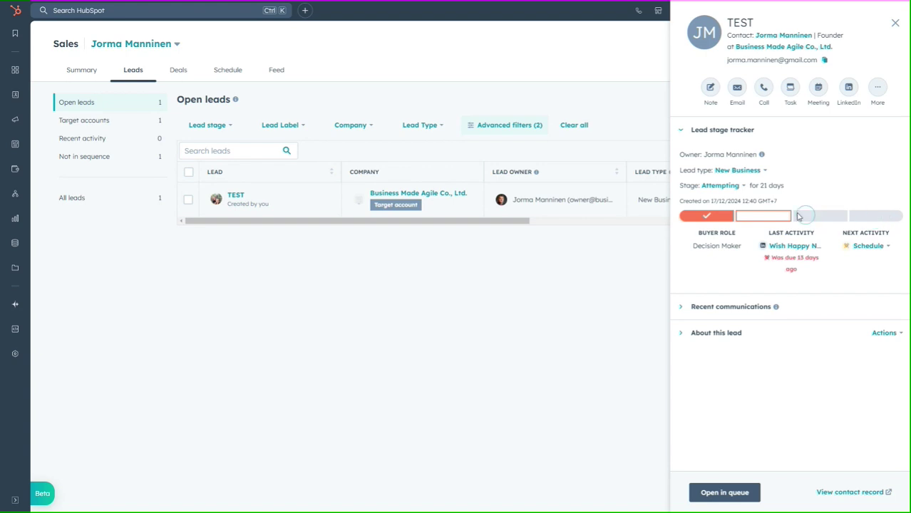
pyautogui.click(744, 186)
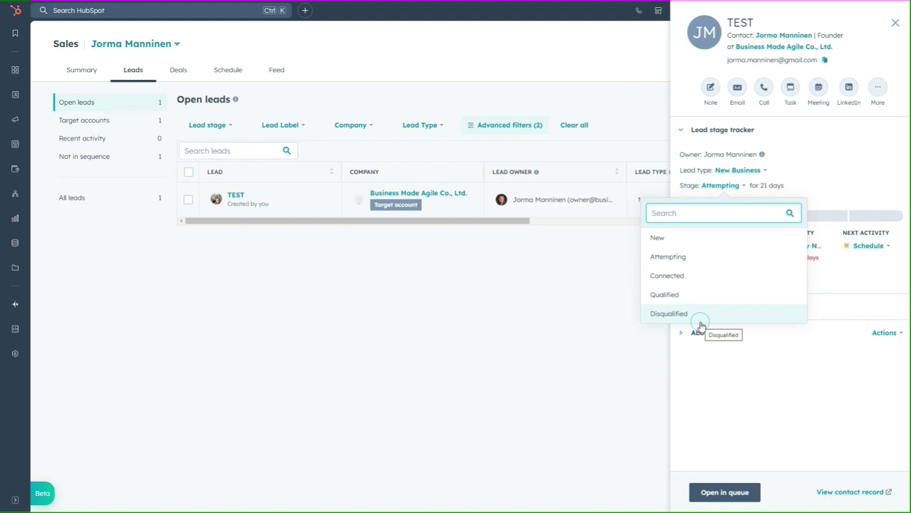
pyautogui.click(604, 316)
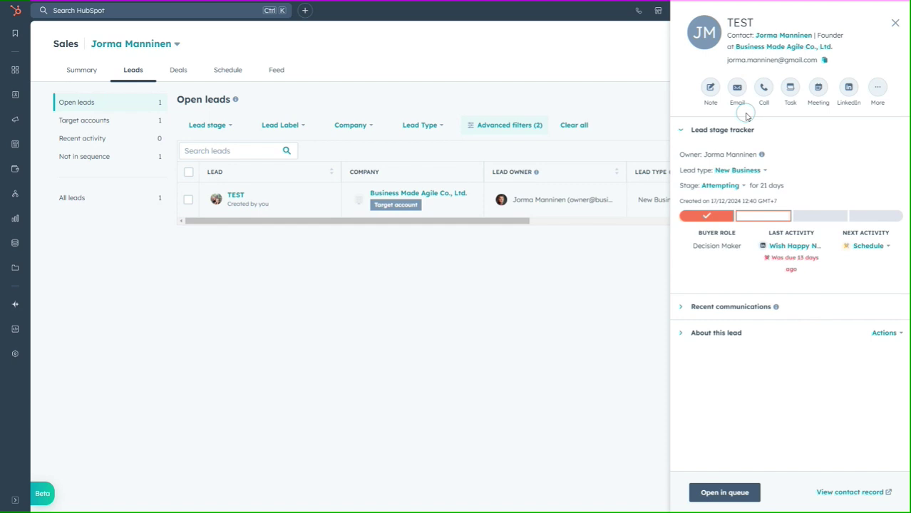
pyautogui.click(681, 307)
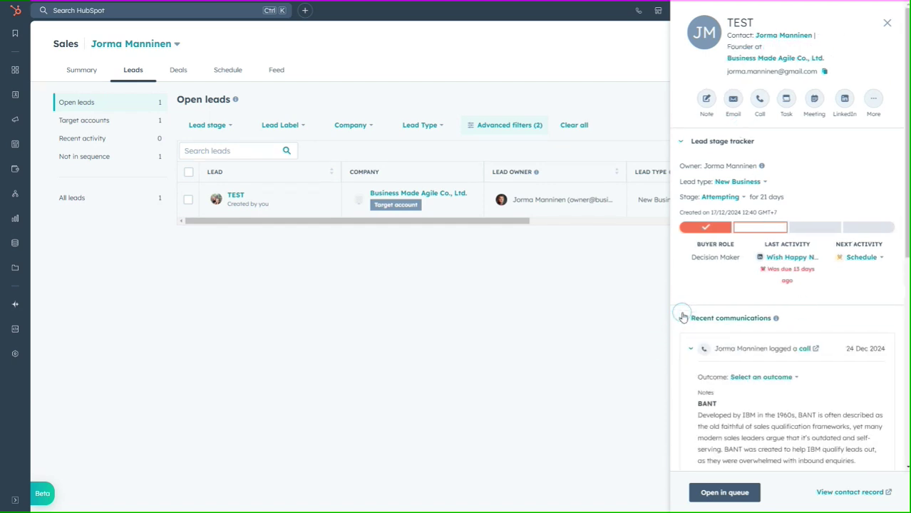
pyautogui.click(680, 318)
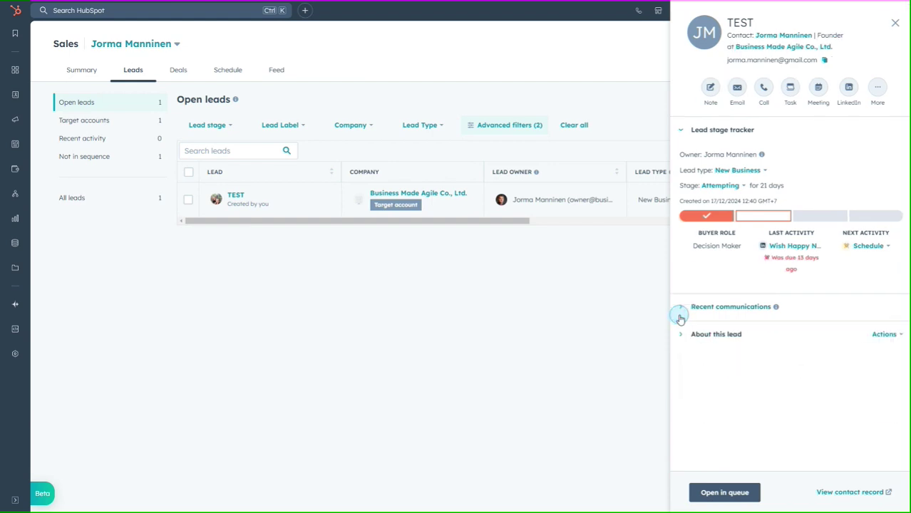
pyautogui.click(678, 335)
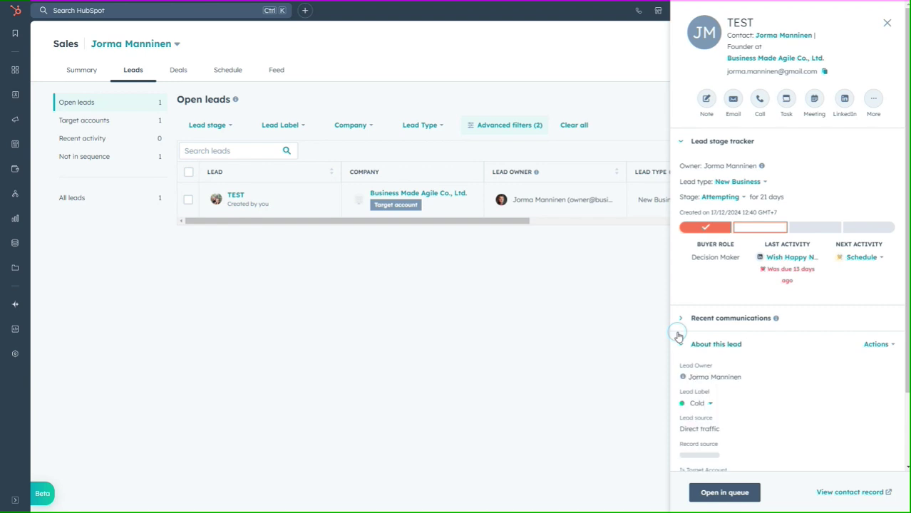
pyautogui.scroll(-1, 712, 350)
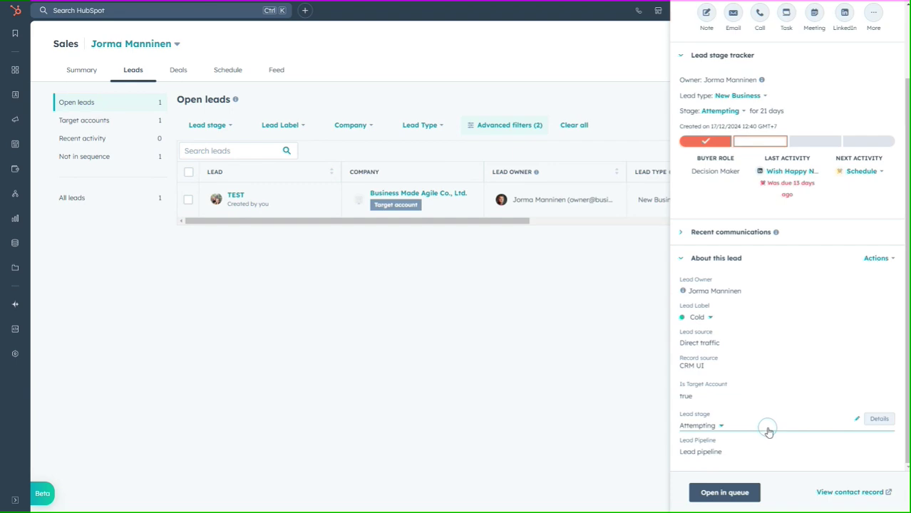
pyautogui.click(679, 260)
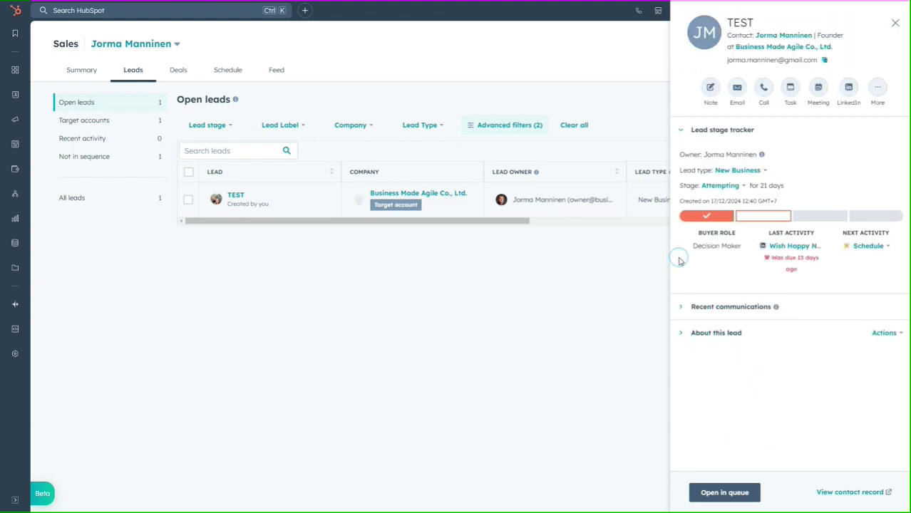
# Close the TEST lead preview and show open deals, listing Moomin Language School Software at RFP
pyautogui.click(895, 22)
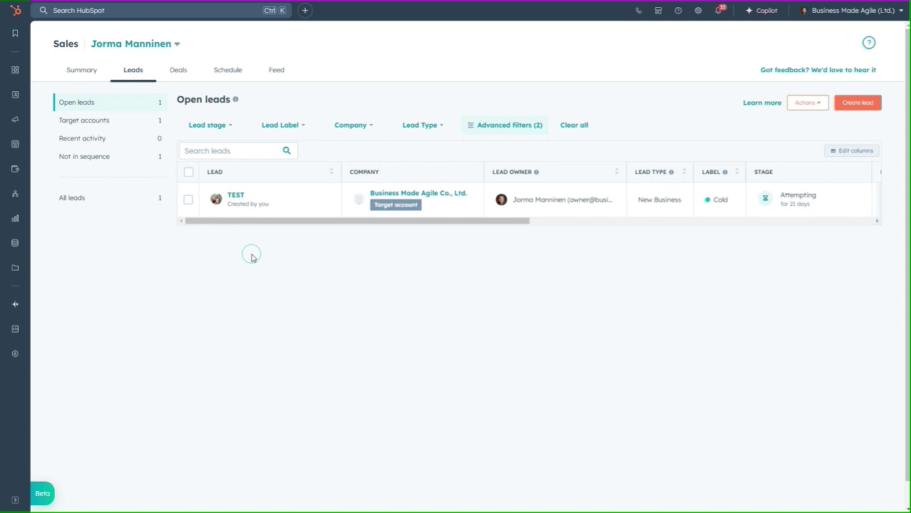
pyautogui.click(181, 73)
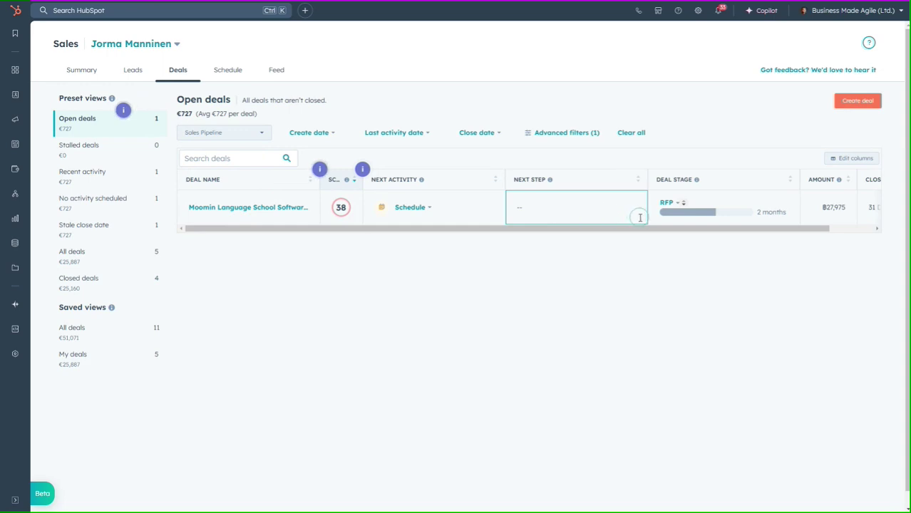
# Preview the Moomin Language School deal, collapsing Deal Score, Deal Insights, Guided Actions and Collaborators
pyautogui.click(228, 208)
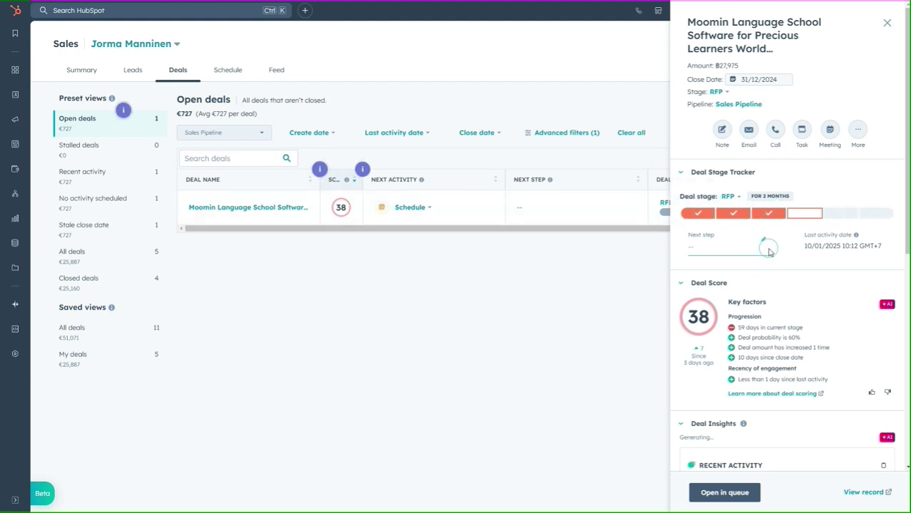
pyautogui.click(681, 285)
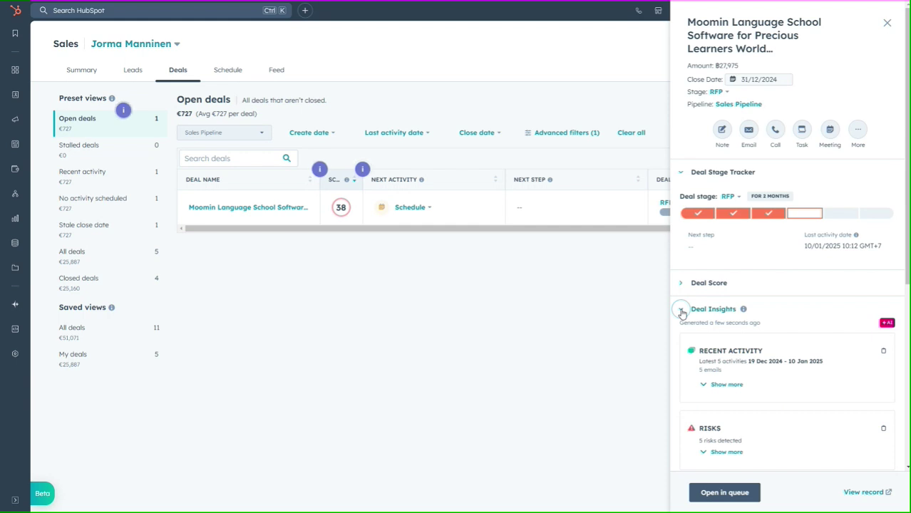
pyautogui.click(681, 312)
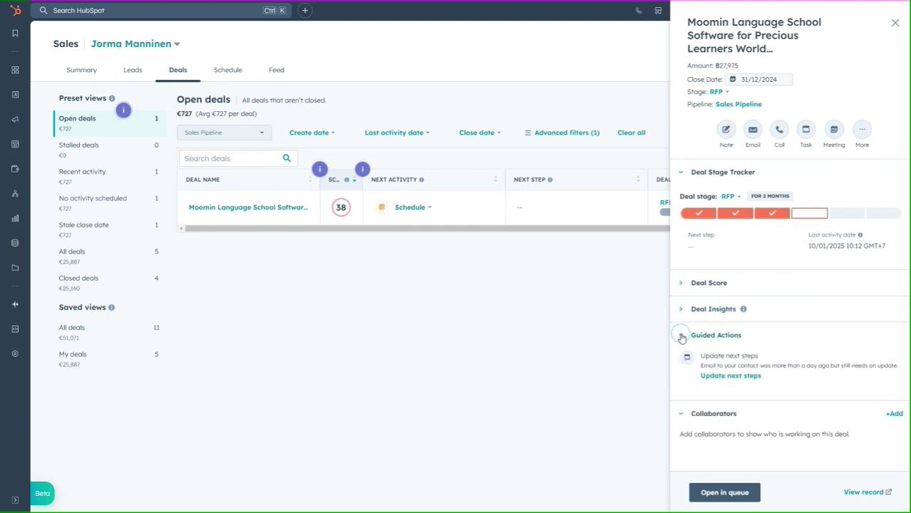
pyautogui.click(682, 336)
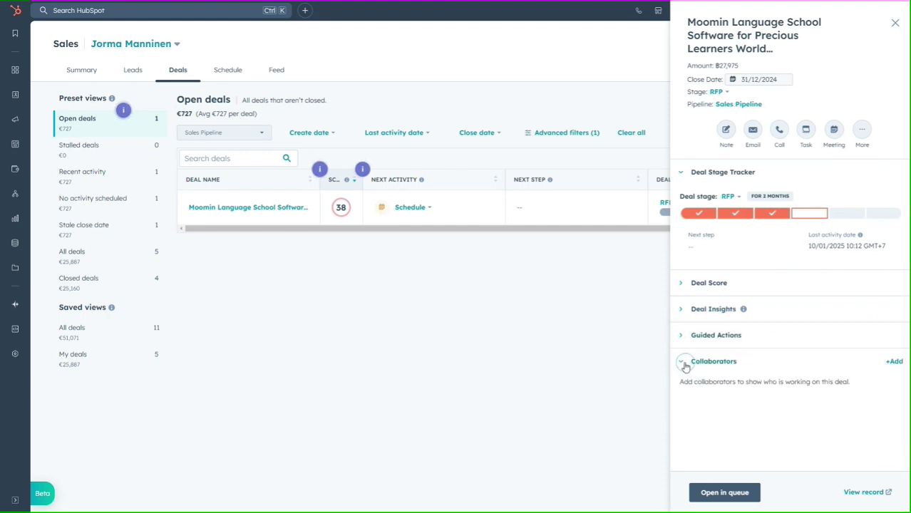
pyautogui.click(681, 364)
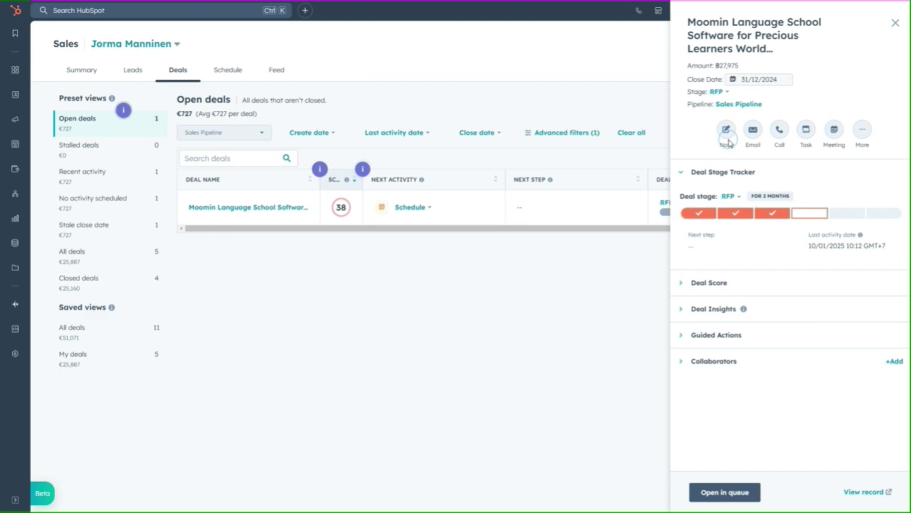
# Check the Moomin deal's stage list, keep it at RFP, and close the preview
pyautogui.click(725, 92)
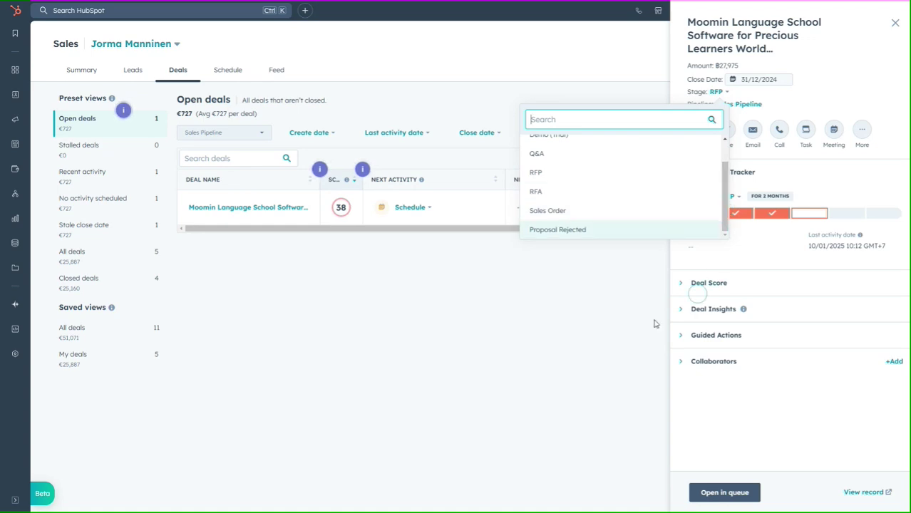
pyautogui.click(625, 292)
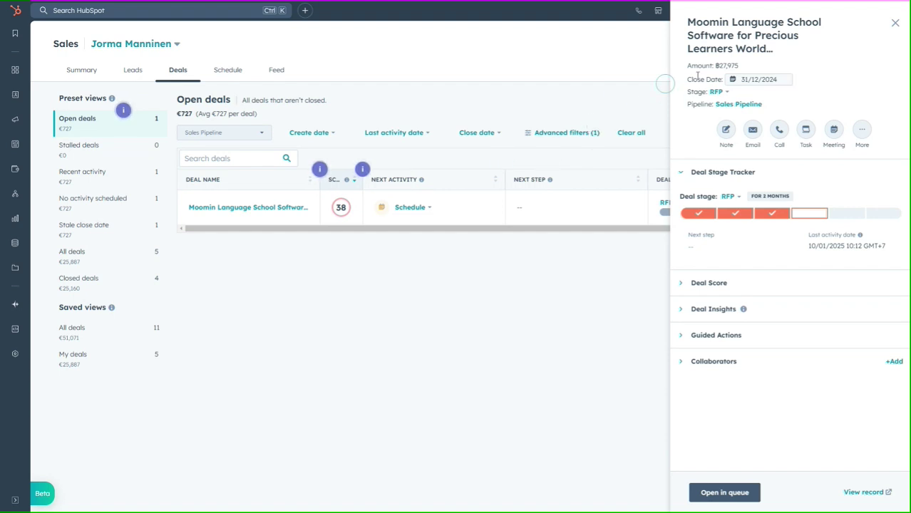
pyautogui.click(895, 23)
pyautogui.click(214, 72)
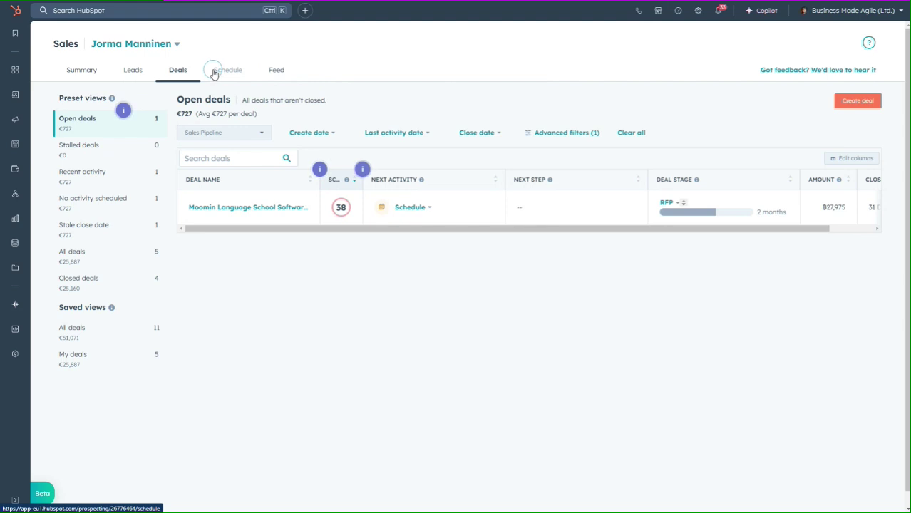
# Show the Summary with the Insights panel: €0 closed won this month, N/A attainment
pyautogui.click(82, 71)
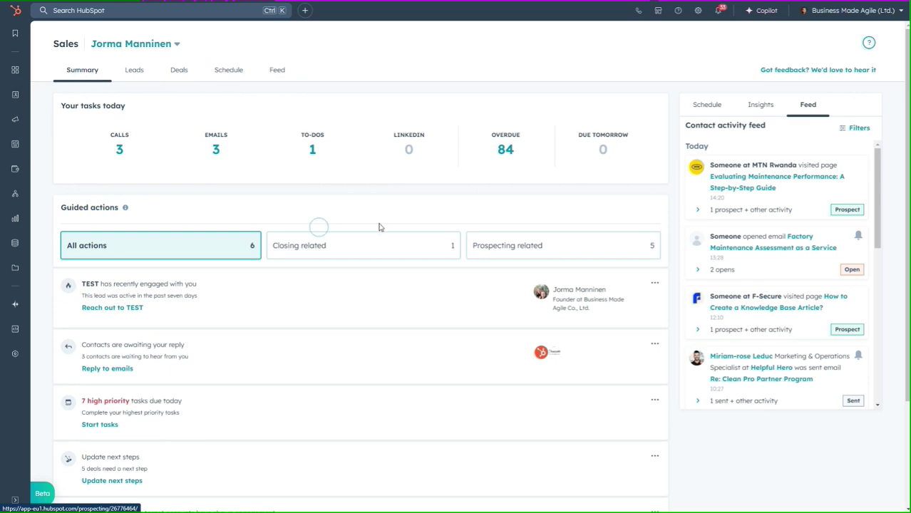
pyautogui.click(763, 107)
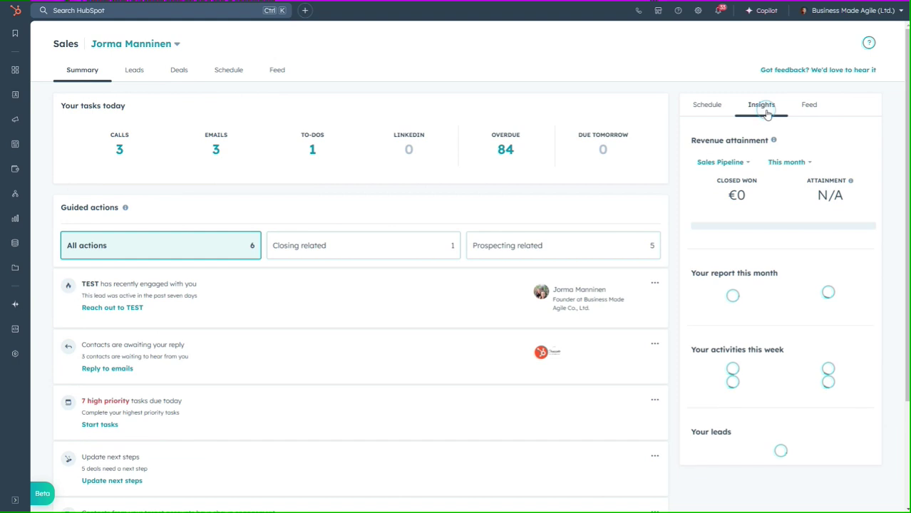